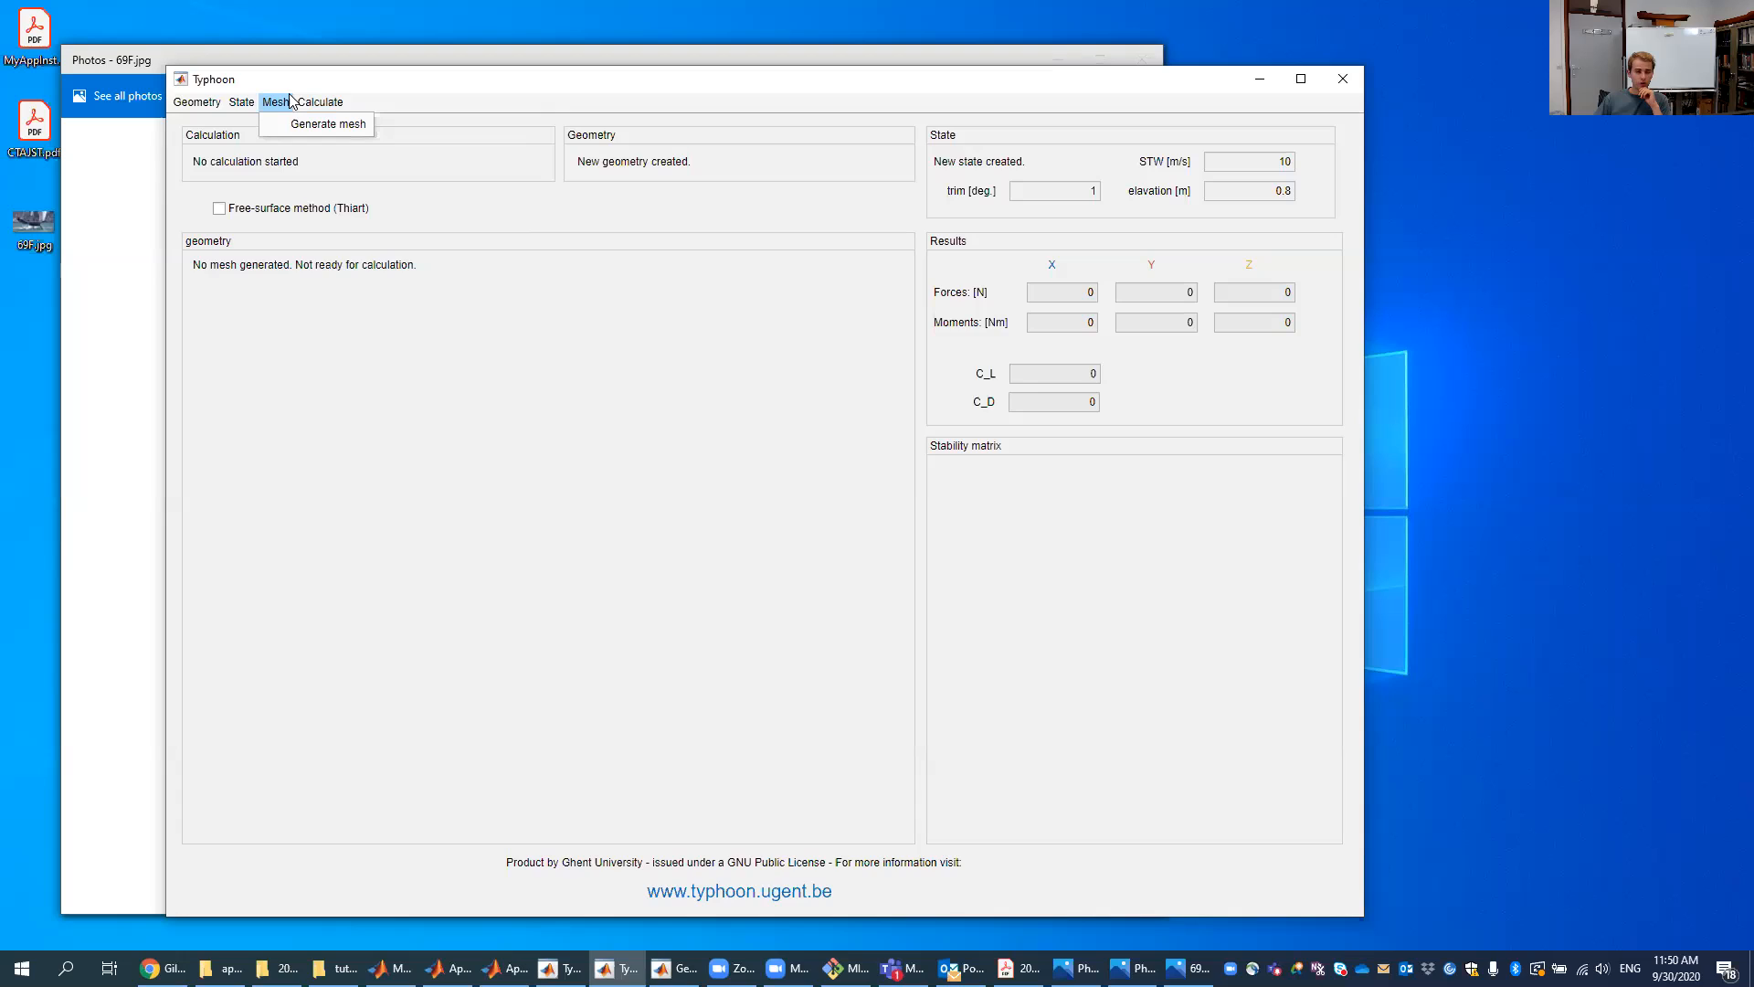
- Generate the mesh for the currently loaded hydrofoil geometry
{"action": "mouse_move", "coordinate": [320, 102]}
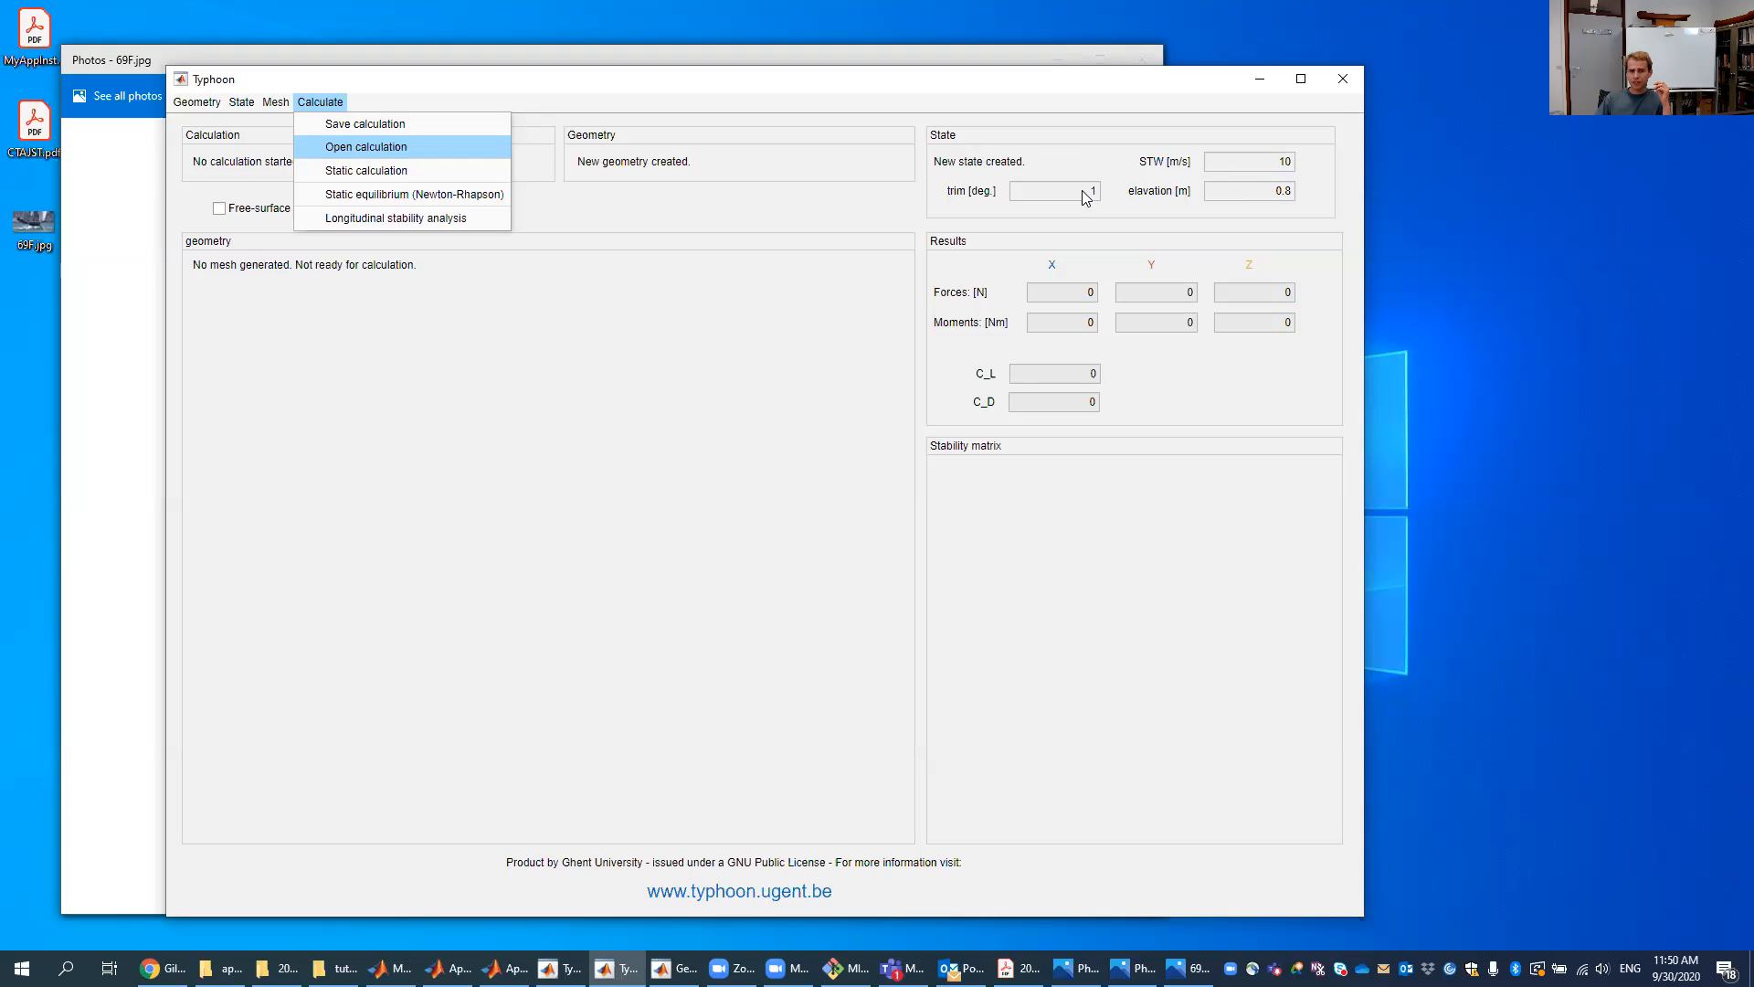
{"action": "mouse_move", "coordinate": [265, 106]}
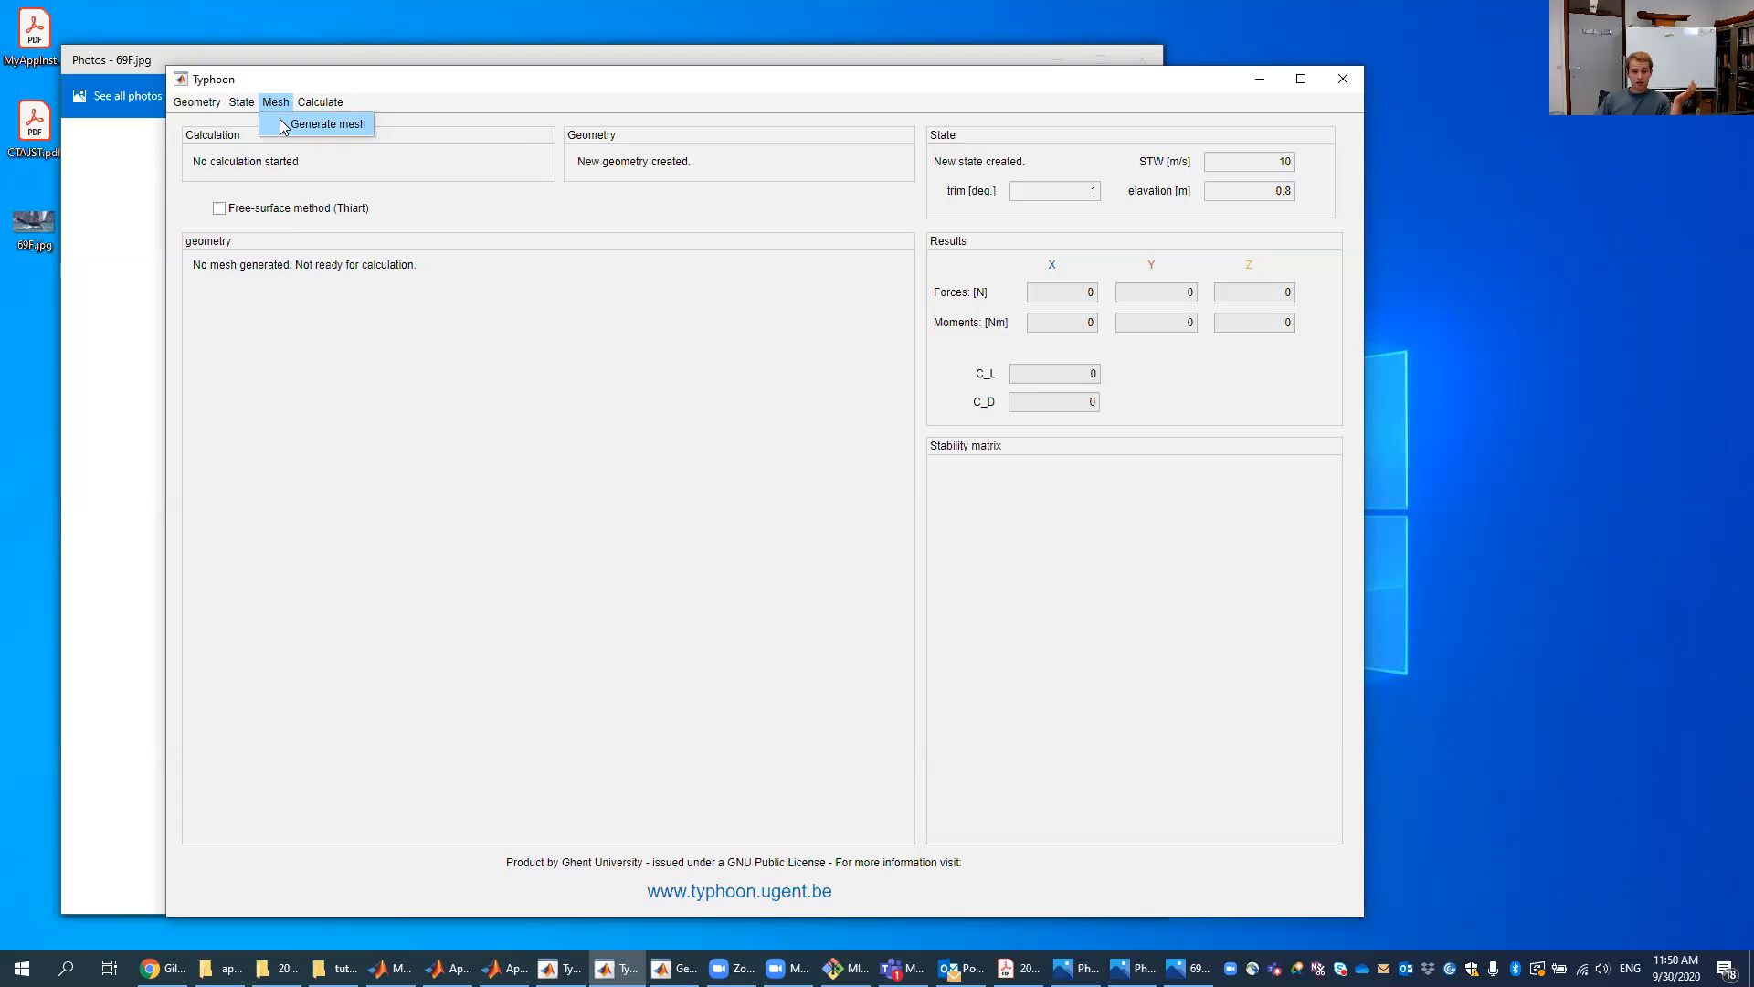
{"action": "left_click", "coordinate": [283, 125]}
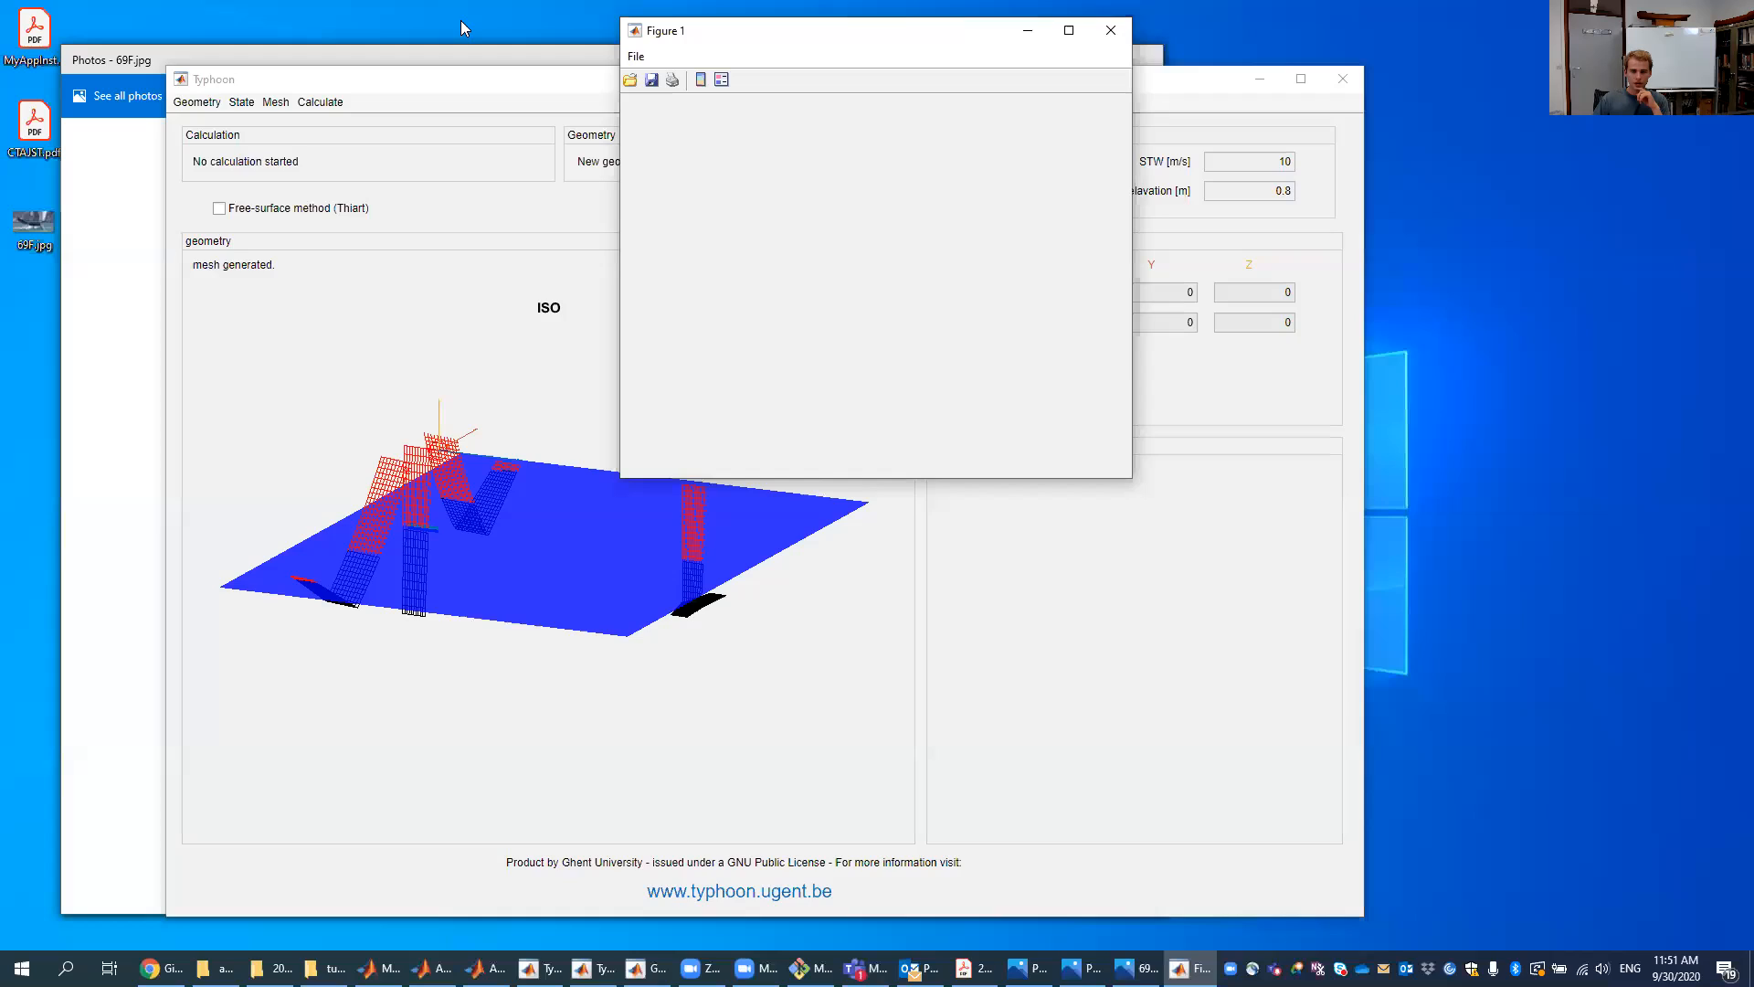
- Close the extra figure window and rotate the 3D geometry view to inspect the foils
{"action": "left_click", "coordinate": [1123, 36]}
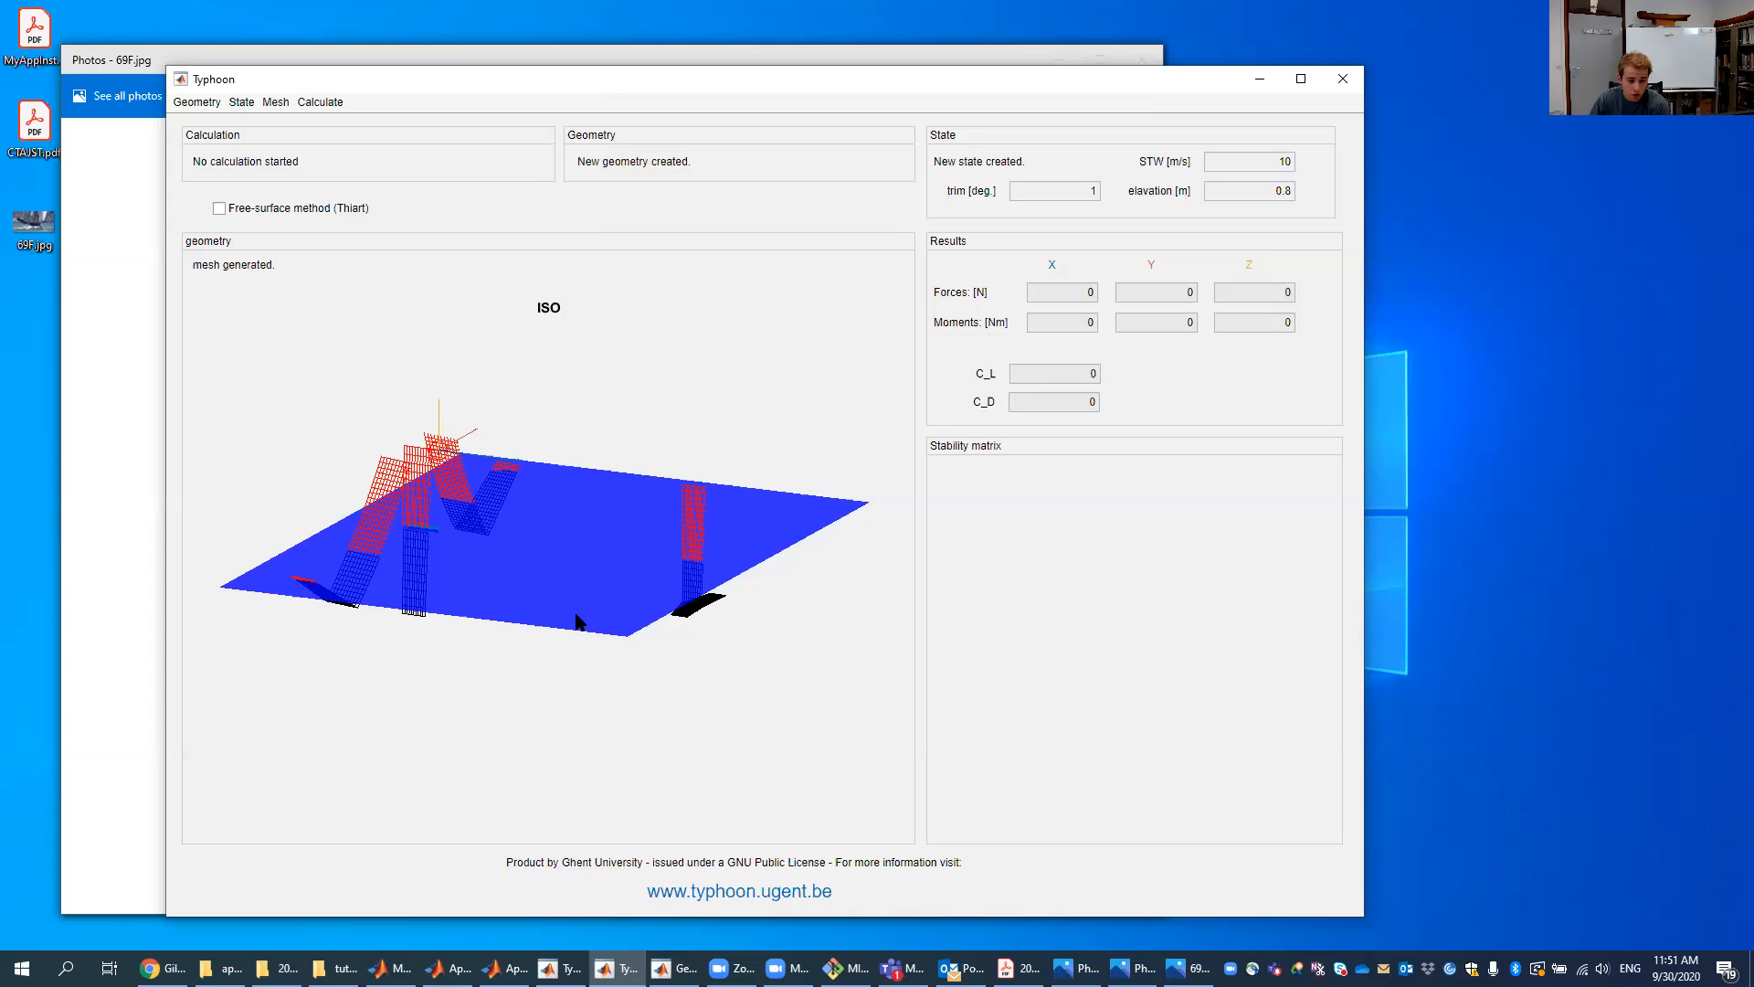
{"action": "left_click_drag", "start_coordinate": [560, 615], "coordinate": [313, 611]}
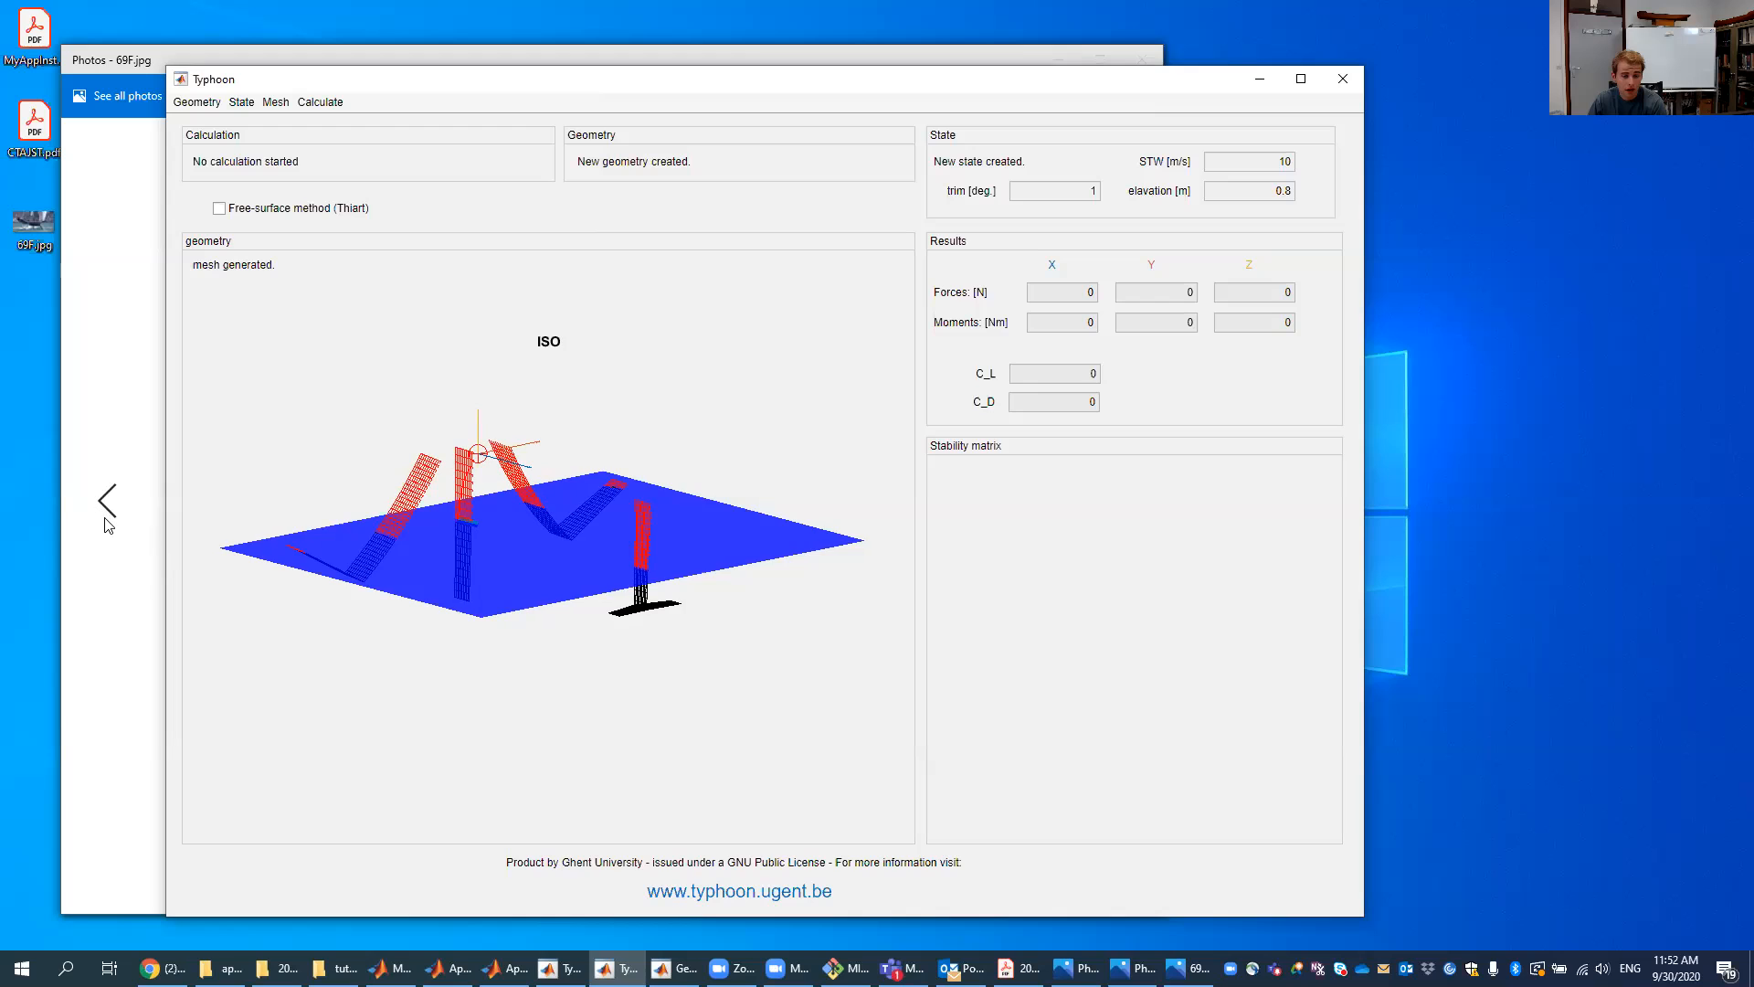
- Bring up the 69F reference photo and place it beside the main window for comparison
{"action": "left_click", "coordinate": [145, 582]}
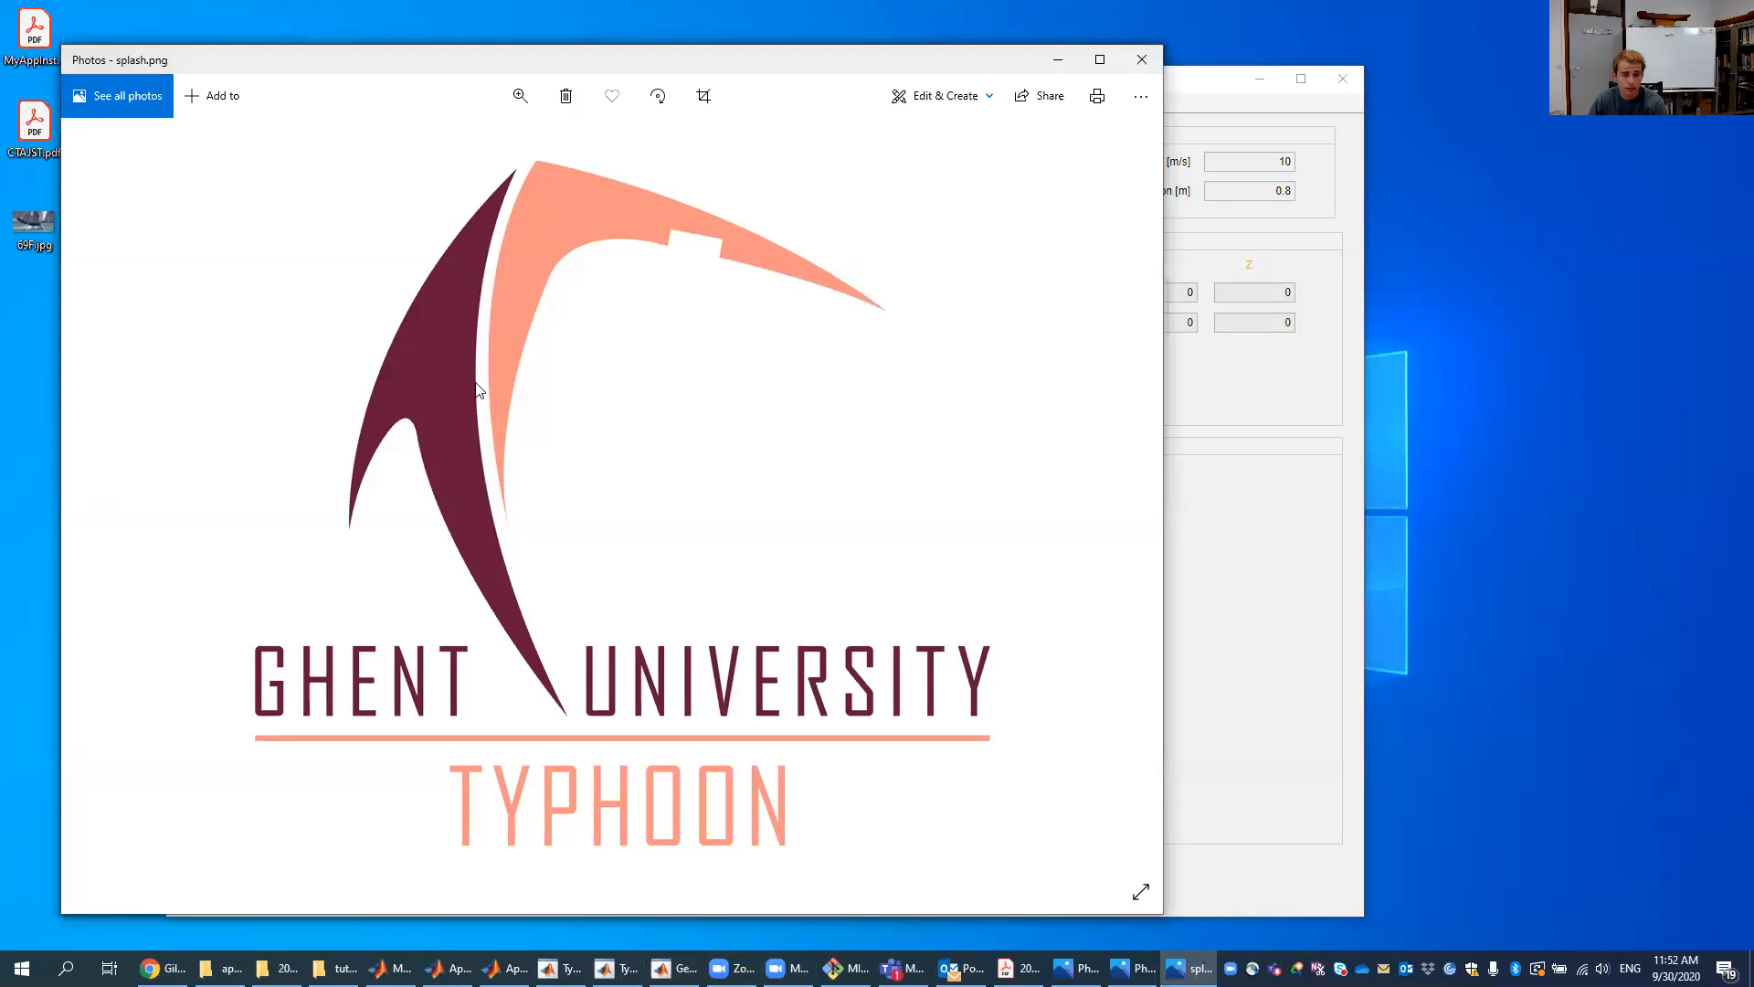
{"action": "key", "text": "Right"}
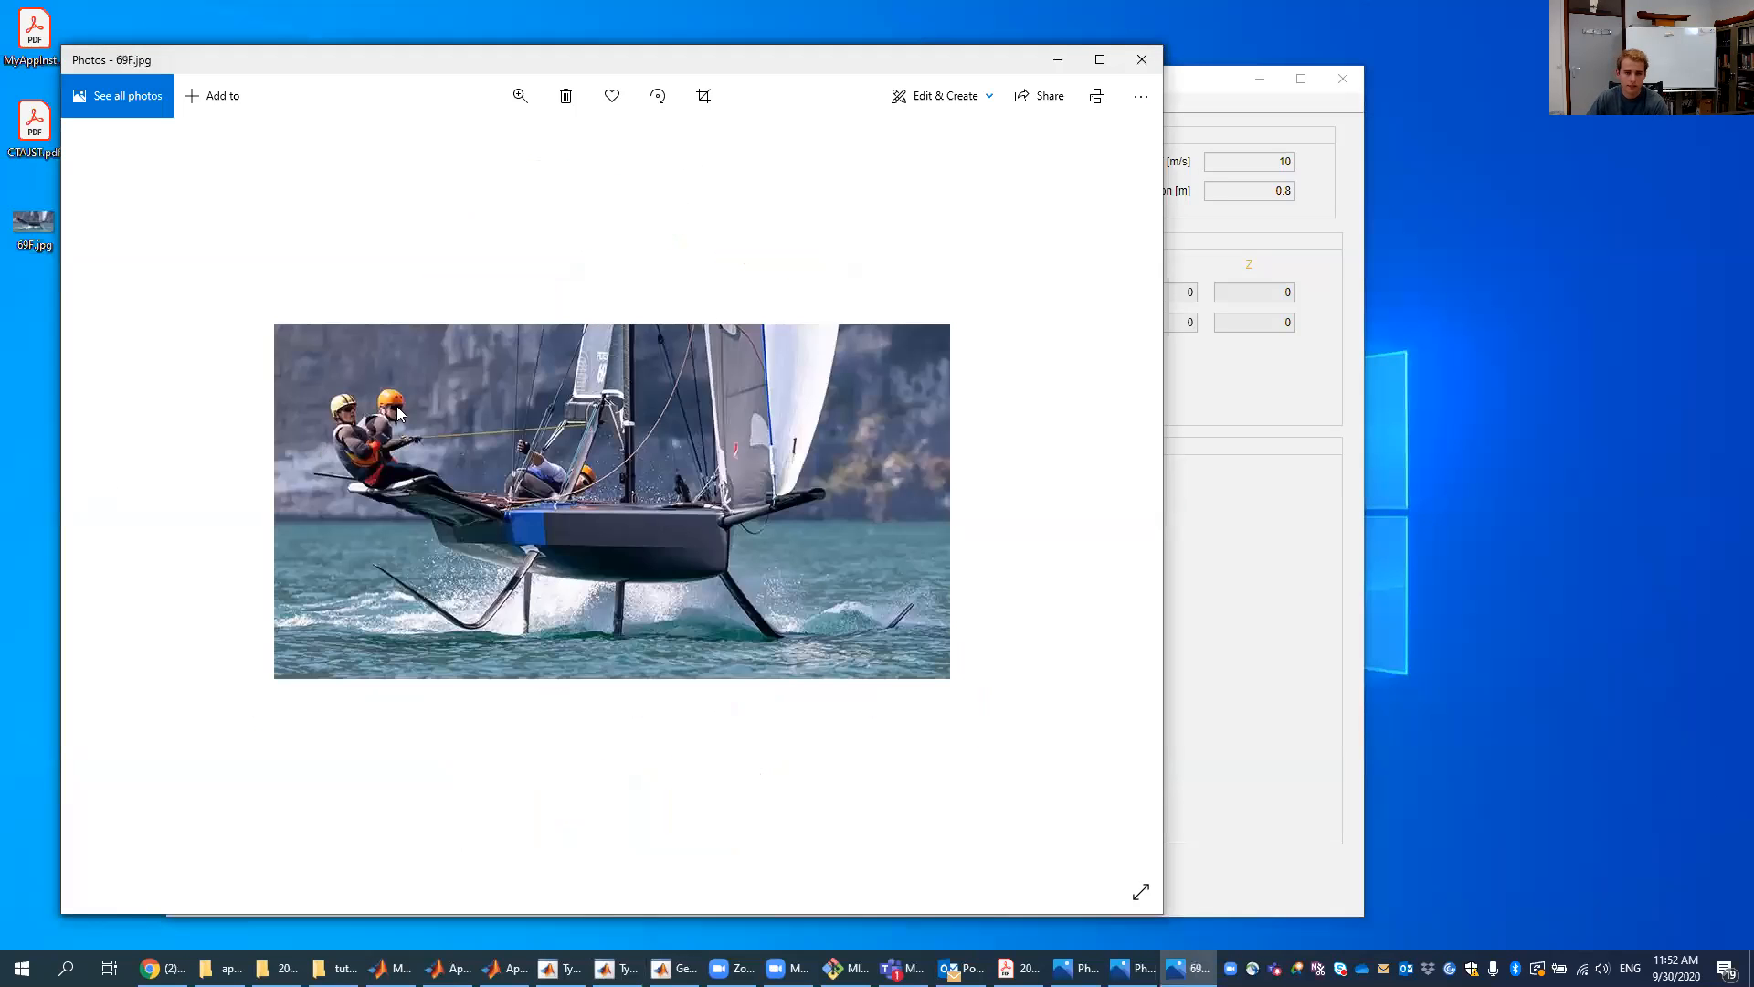
{"action": "left_click_drag", "start_coordinate": [627, 58], "coordinate": [1285, 74]}
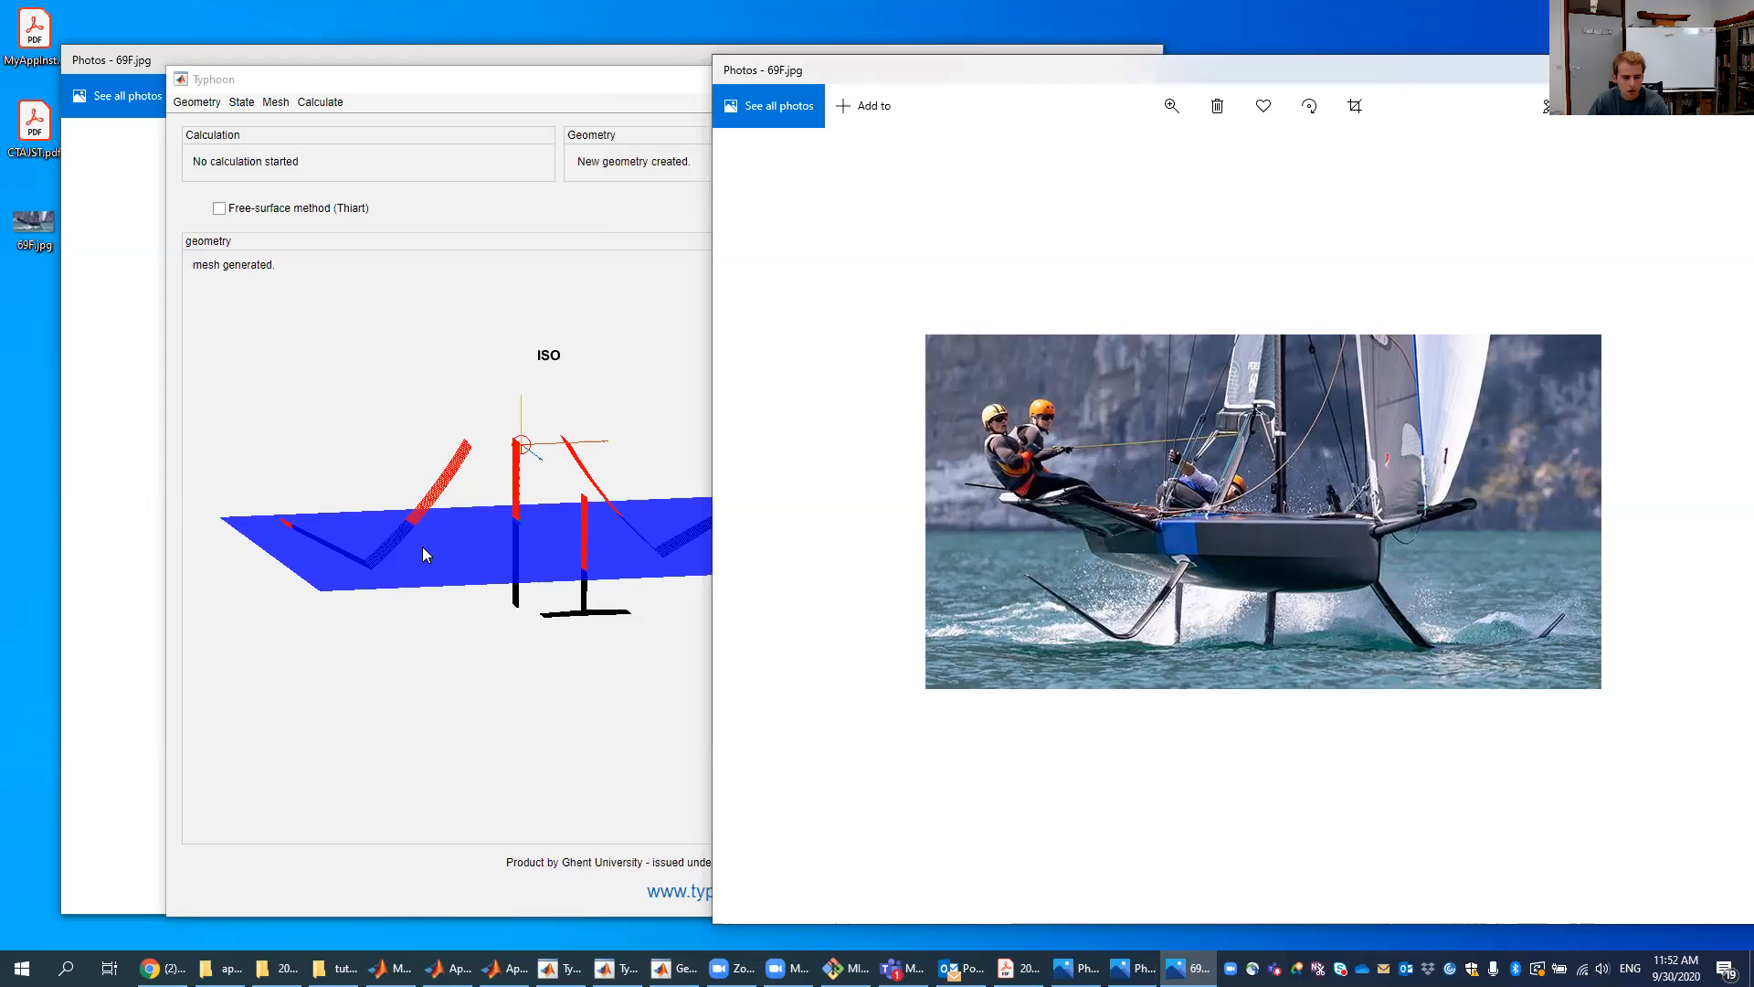
{"action": "left_click", "coordinate": [569, 580]}
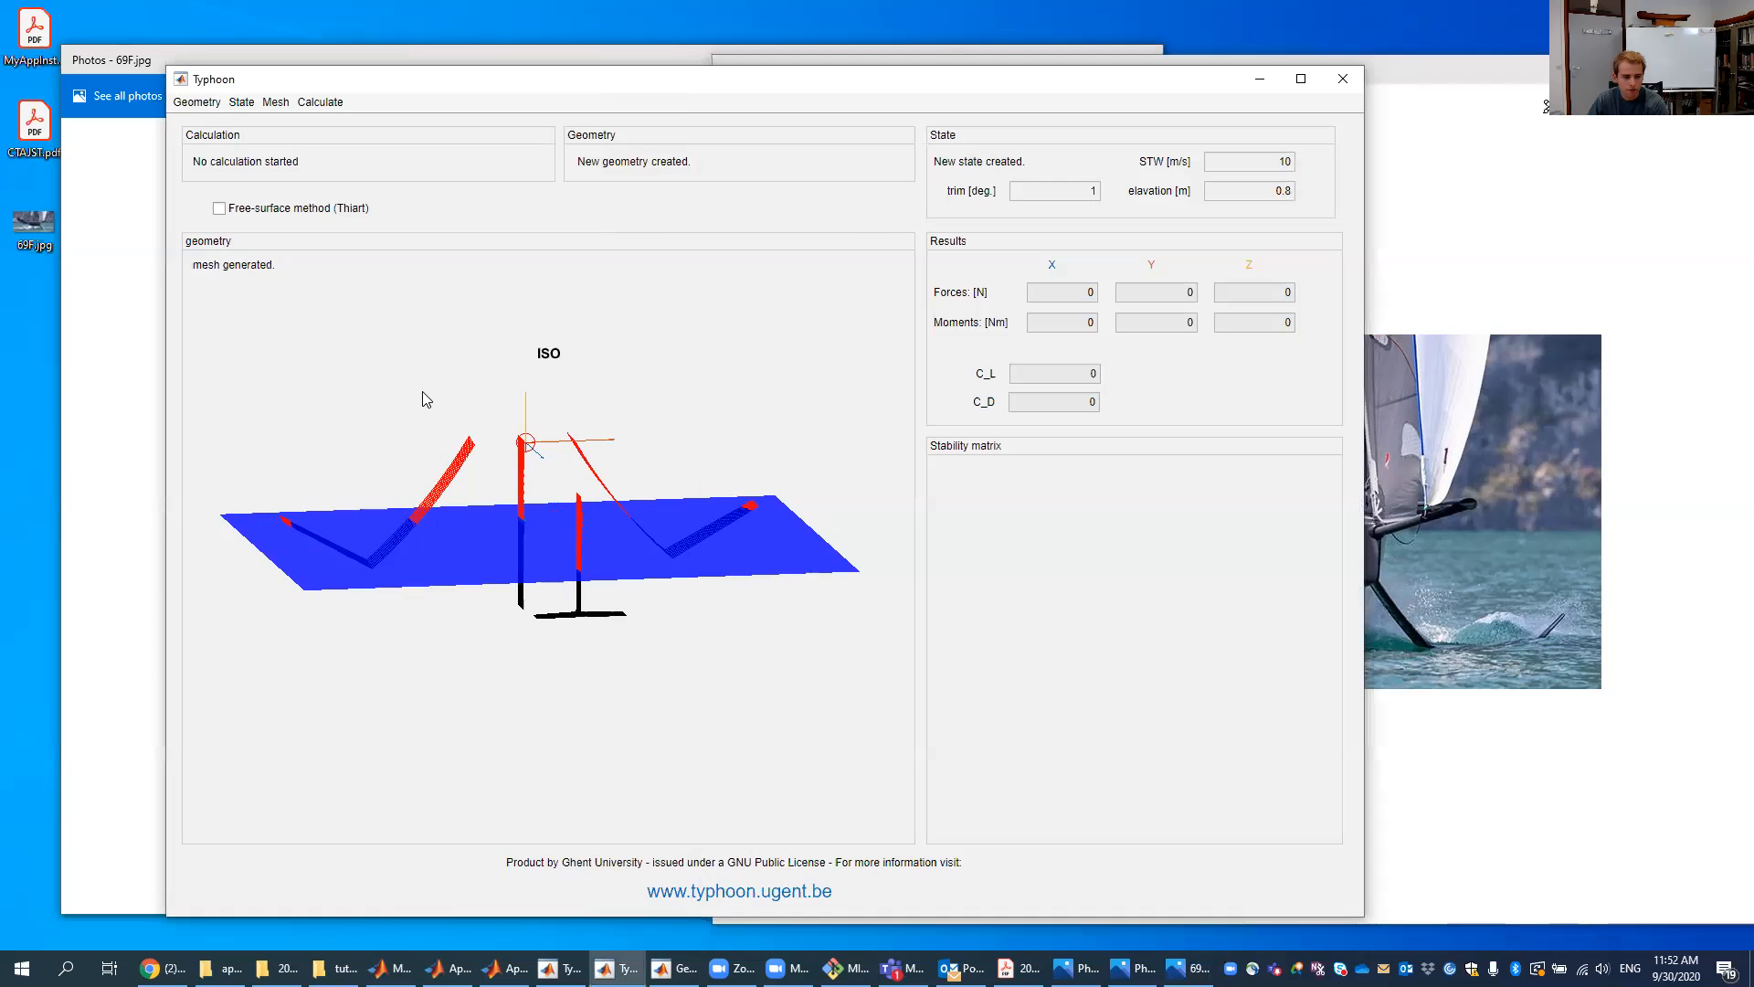
- Open the geometry editor and set the dihedral of Foil 1's partition 2 to 90
{"action": "left_click", "coordinate": [209, 104]}
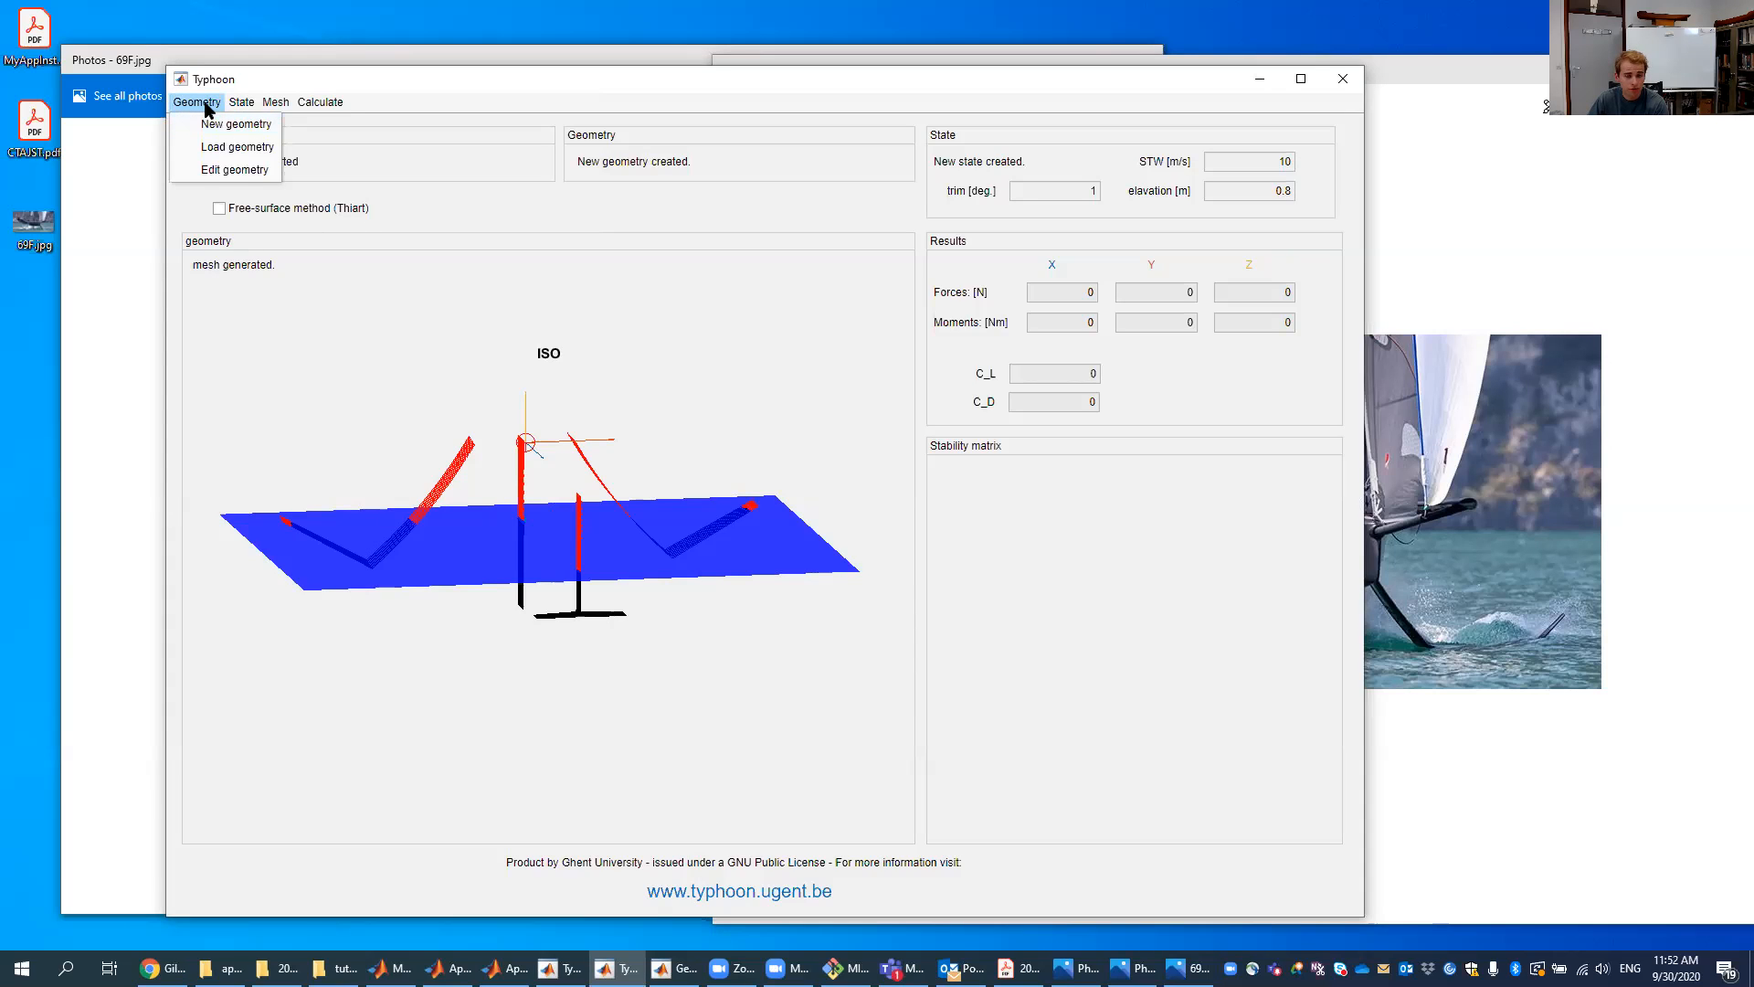
{"action": "left_click", "coordinate": [220, 172]}
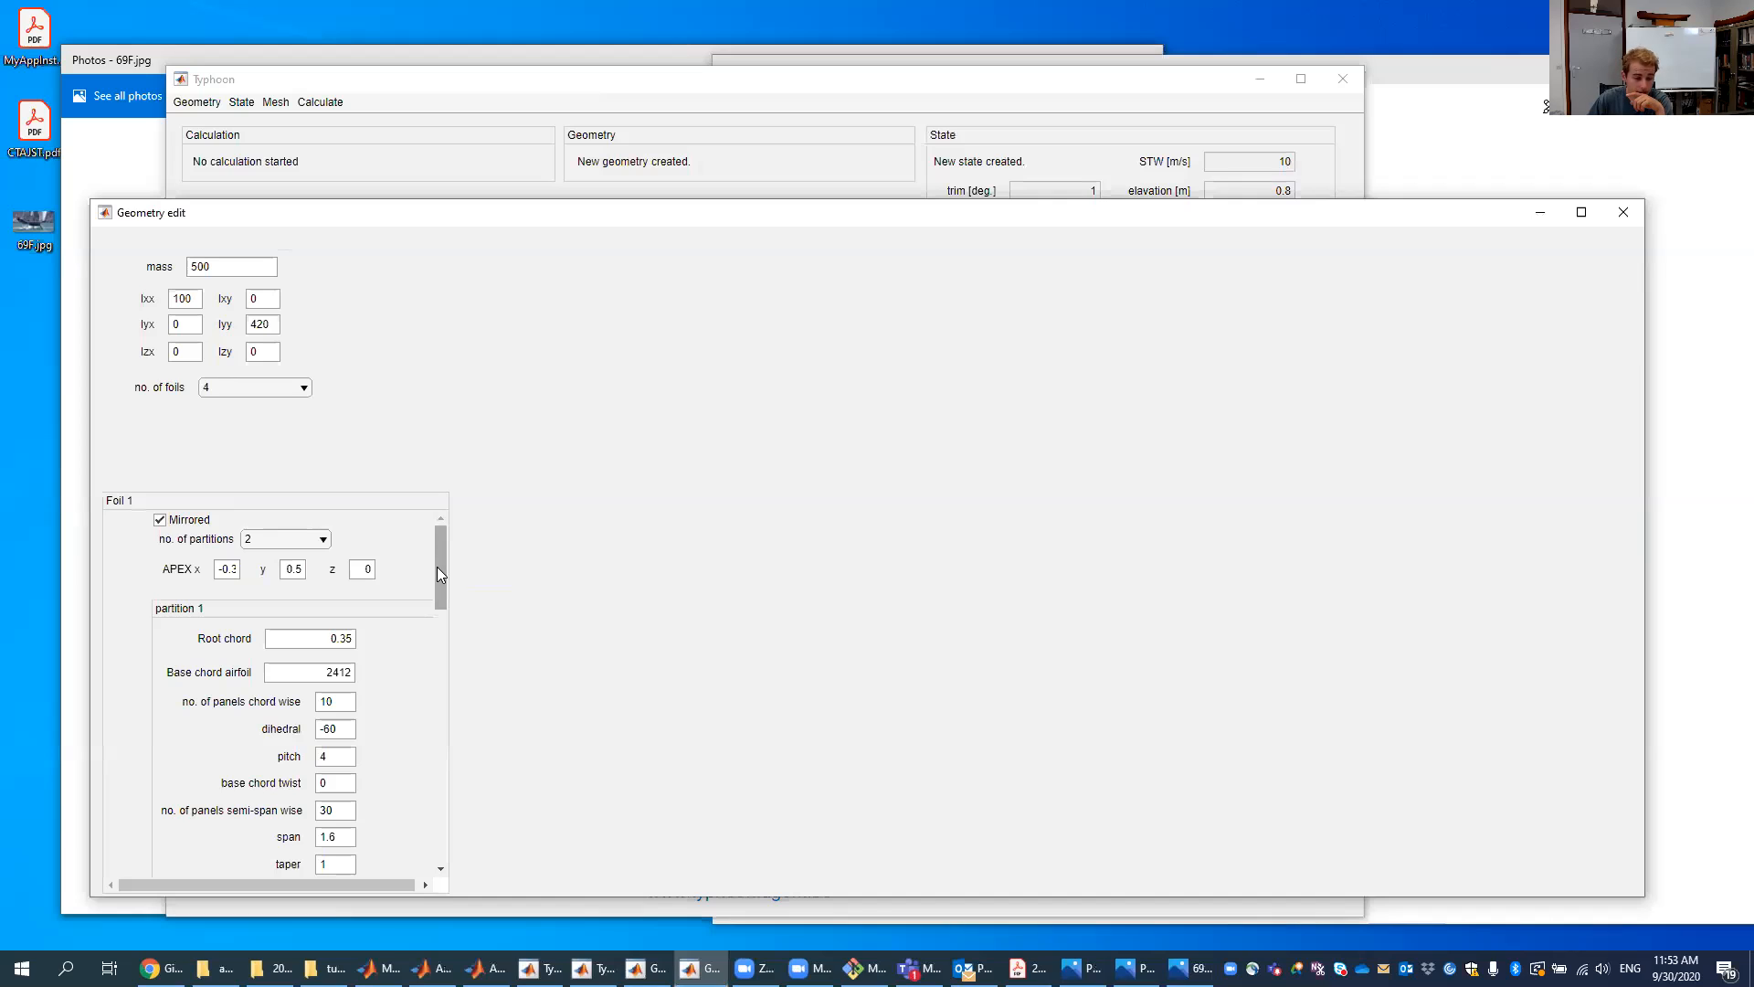
{"action": "scroll", "coordinate": [436, 576], "scroll_direction": "down", "scroll_amount": 3}
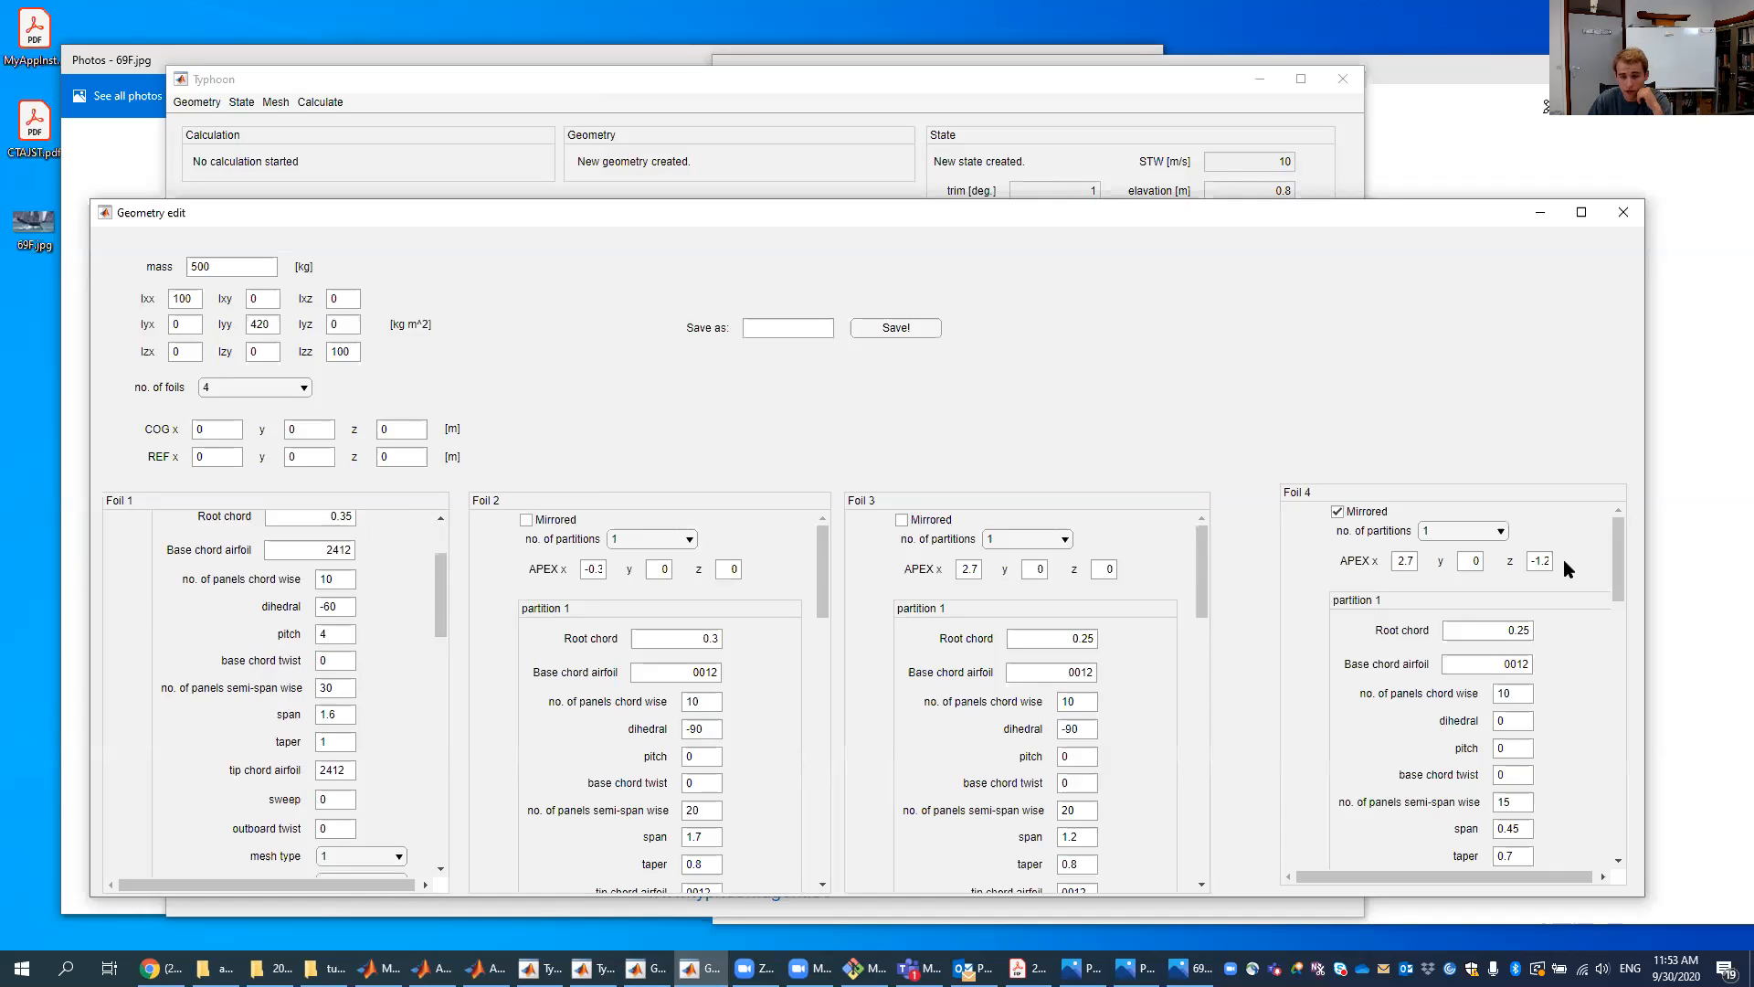
{"action": "scroll", "coordinate": [437, 582], "scroll_direction": "down", "scroll_amount": 2}
{"action": "left_click_drag", "start_coordinate": [437, 630], "coordinate": [429, 736]}
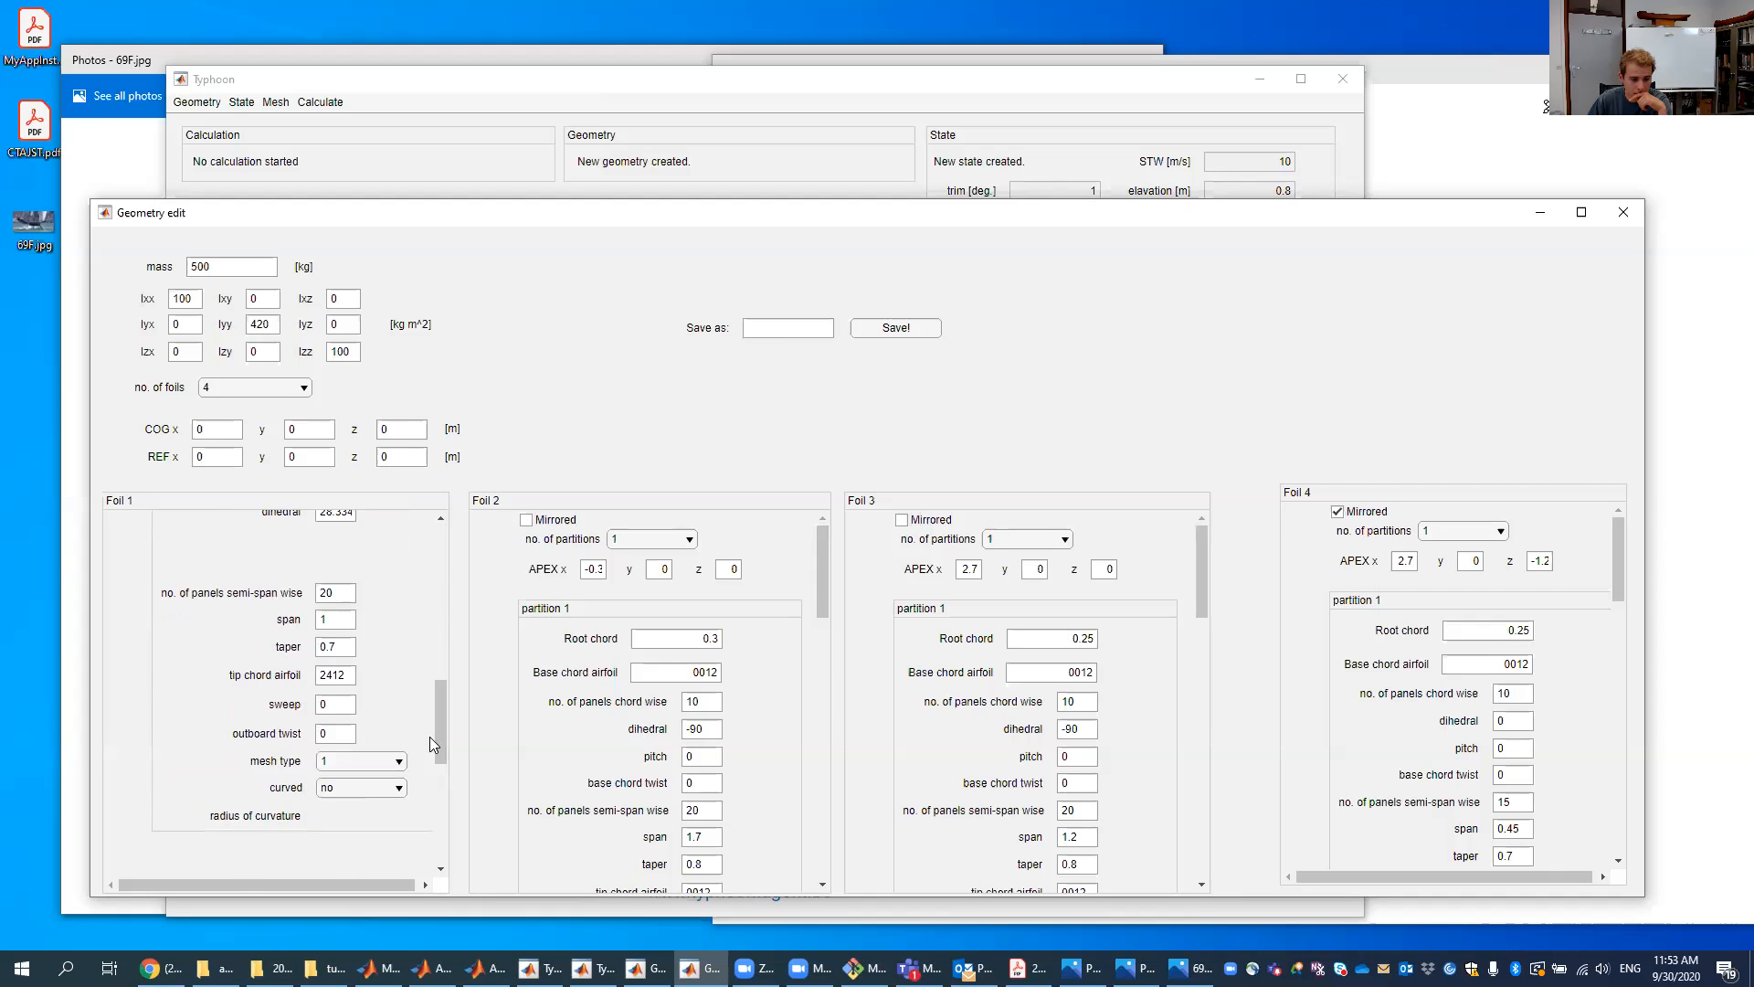
{"action": "scroll", "coordinate": [363, 534], "scroll_direction": "up", "scroll_amount": 5}
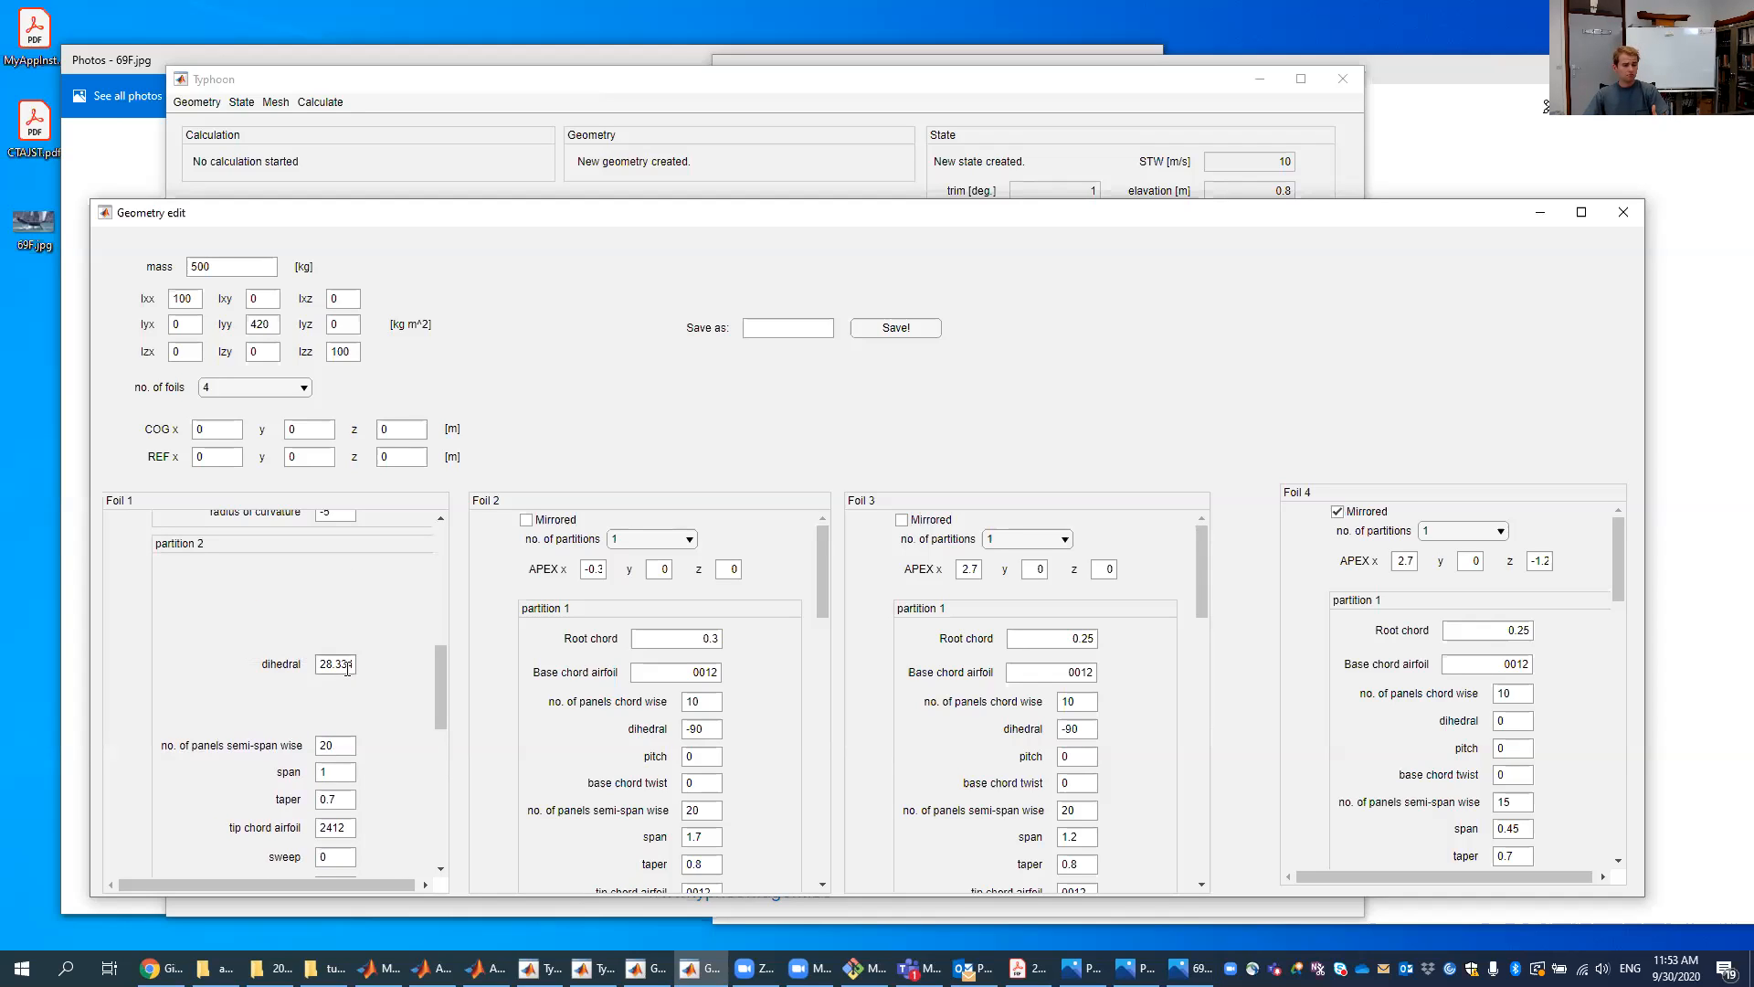
{"action": "double_click", "coordinate": [340, 670]}
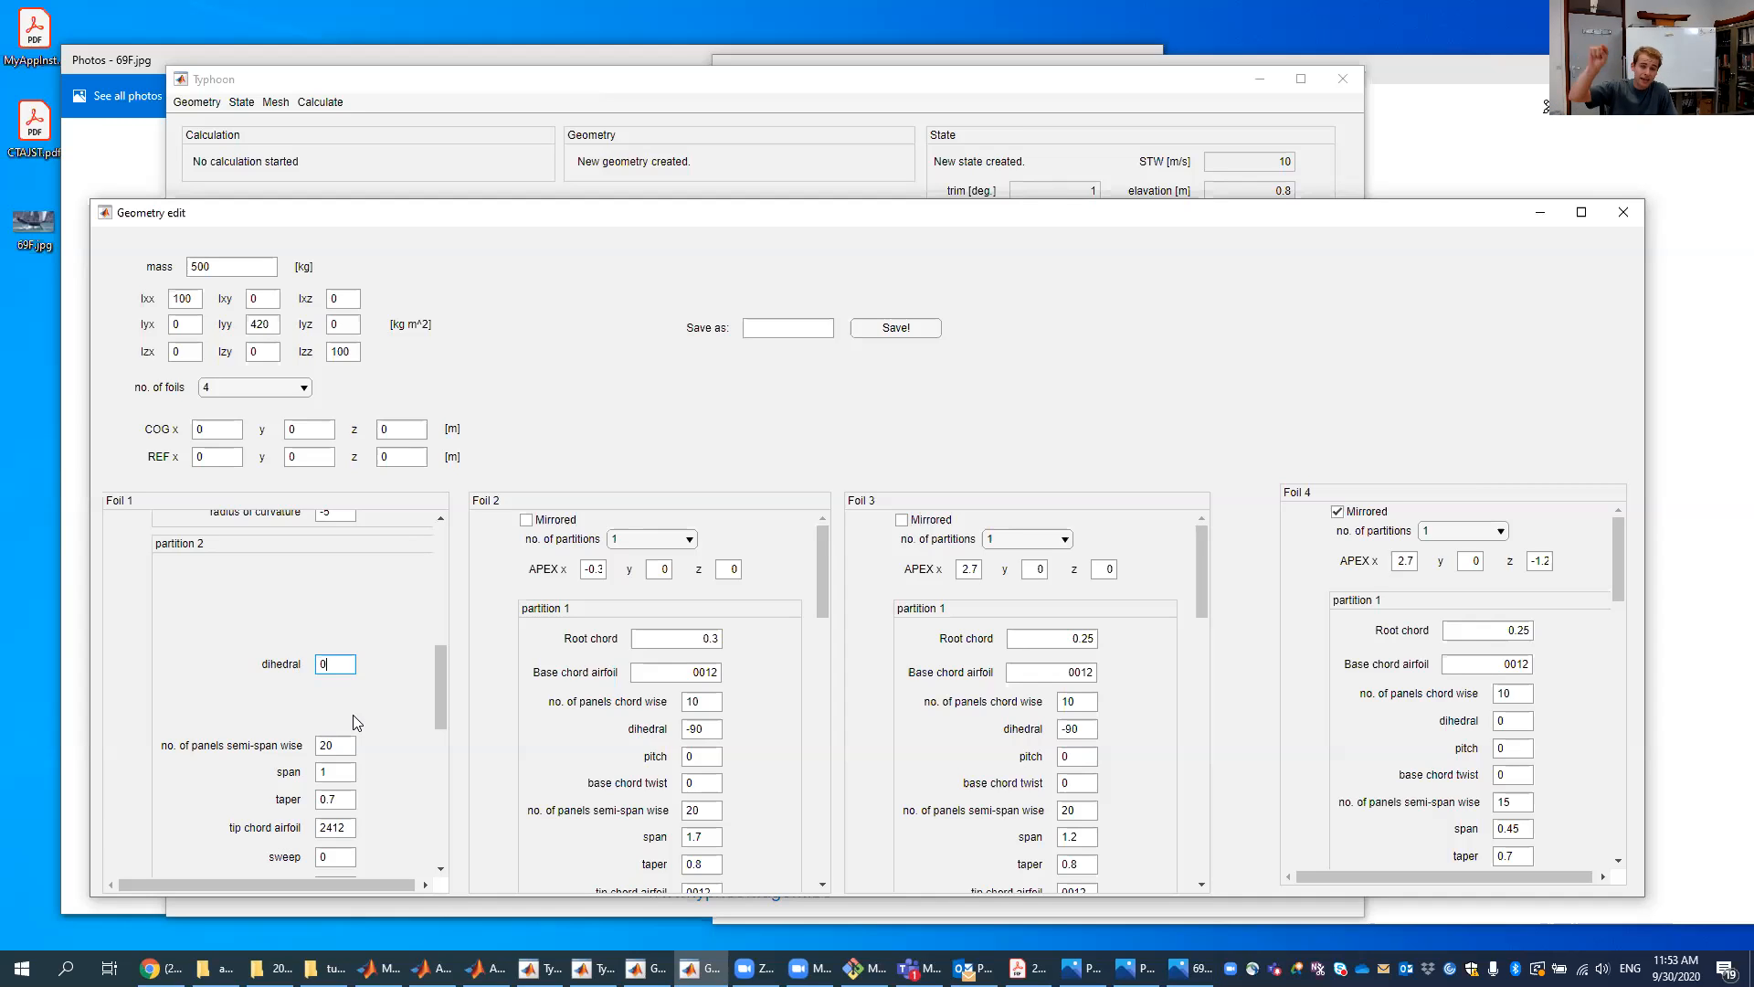
{"action": "scroll", "coordinate": [352, 714], "scroll_direction": "up", "scroll_amount": 5}
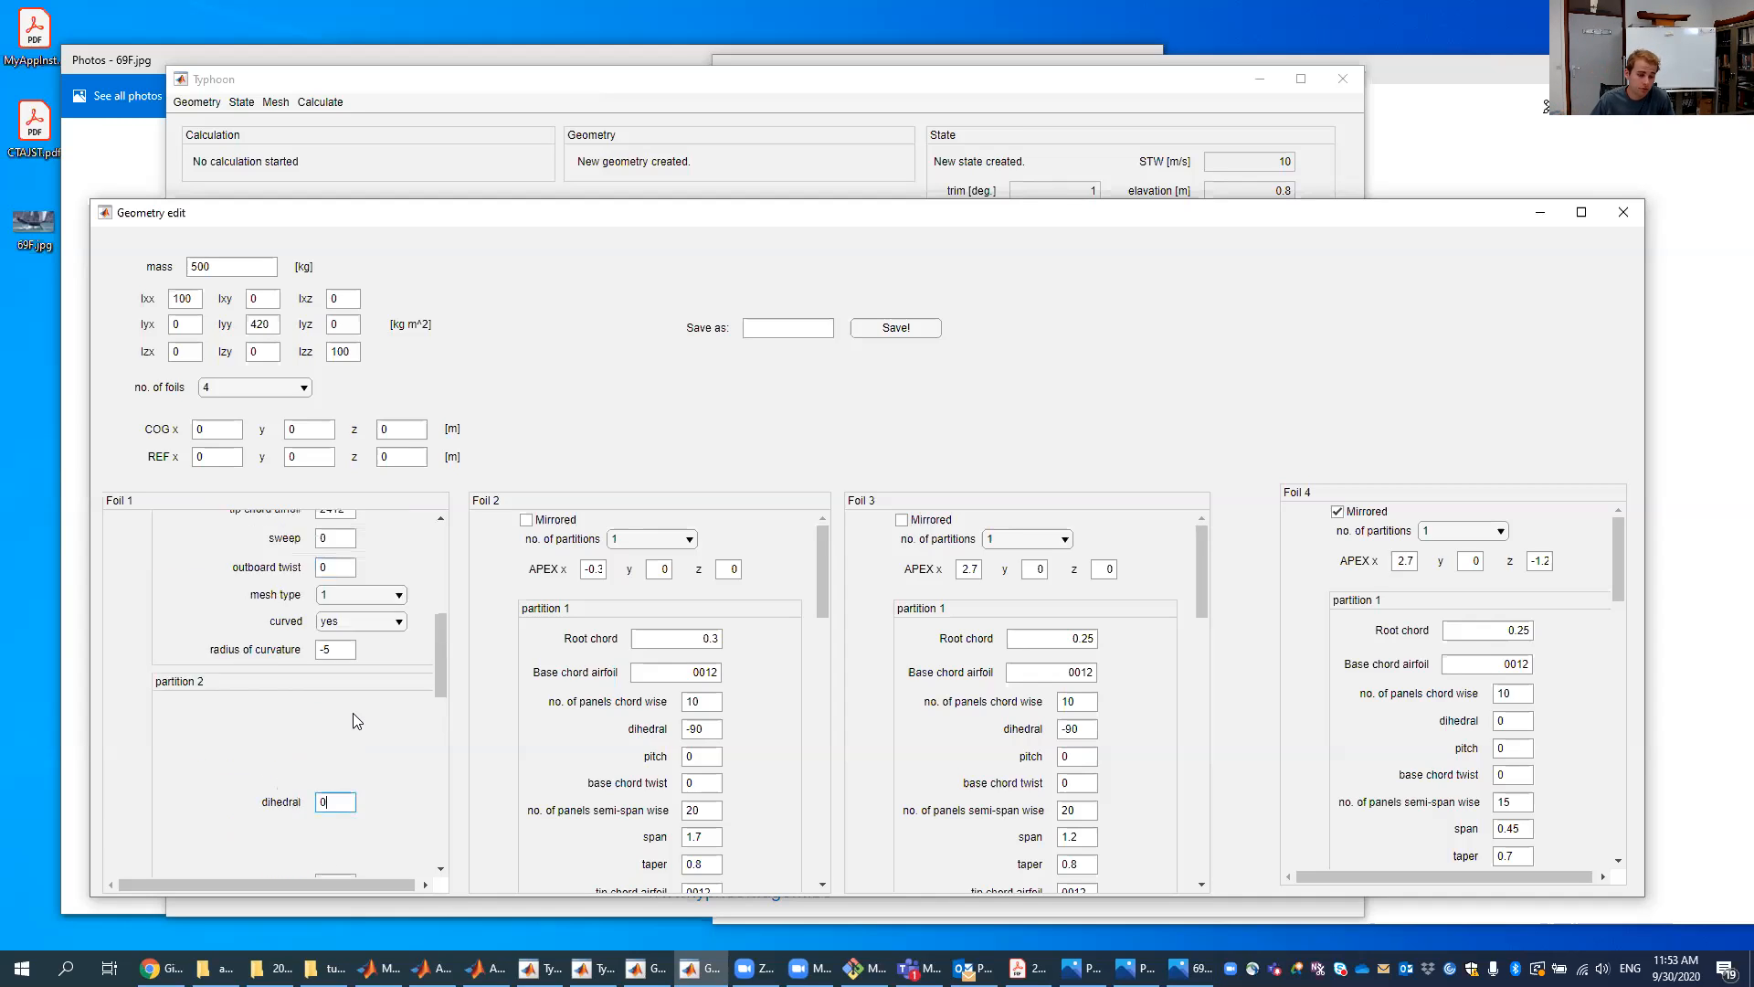
{"action": "scroll", "coordinate": [392, 694], "scroll_direction": "down", "scroll_amount": 3}
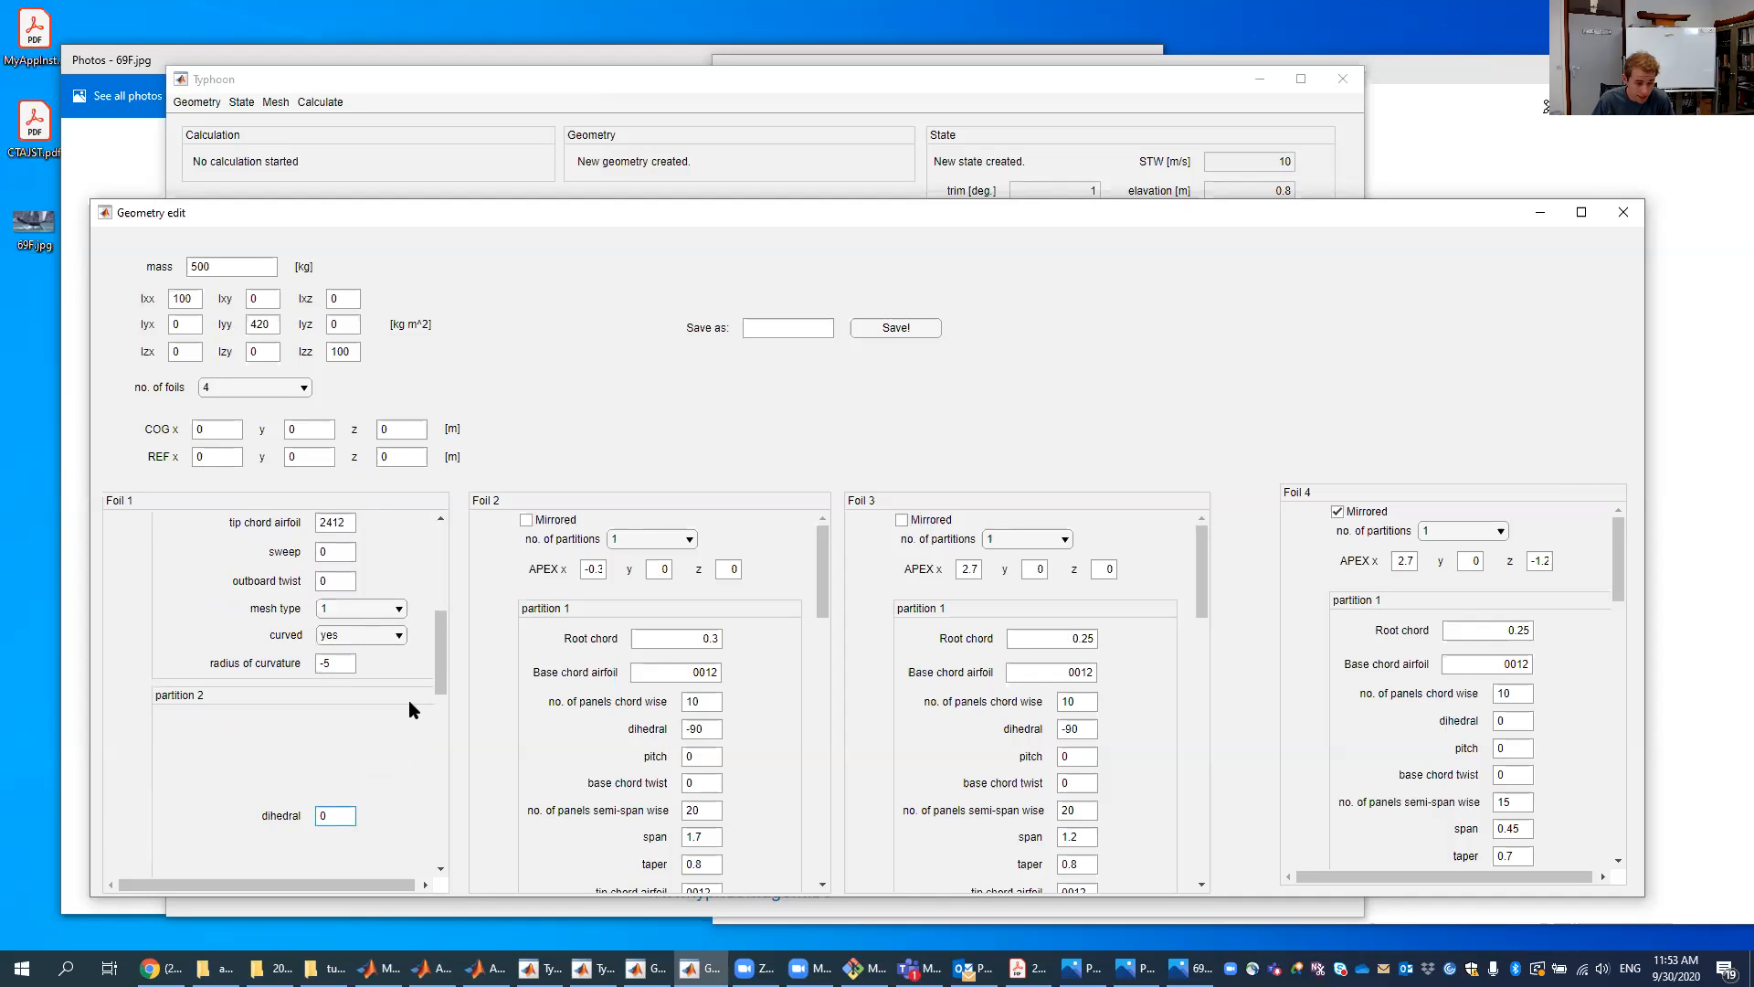
{"action": "scroll", "coordinate": [321, 729], "scroll_direction": "down", "scroll_amount": 3}
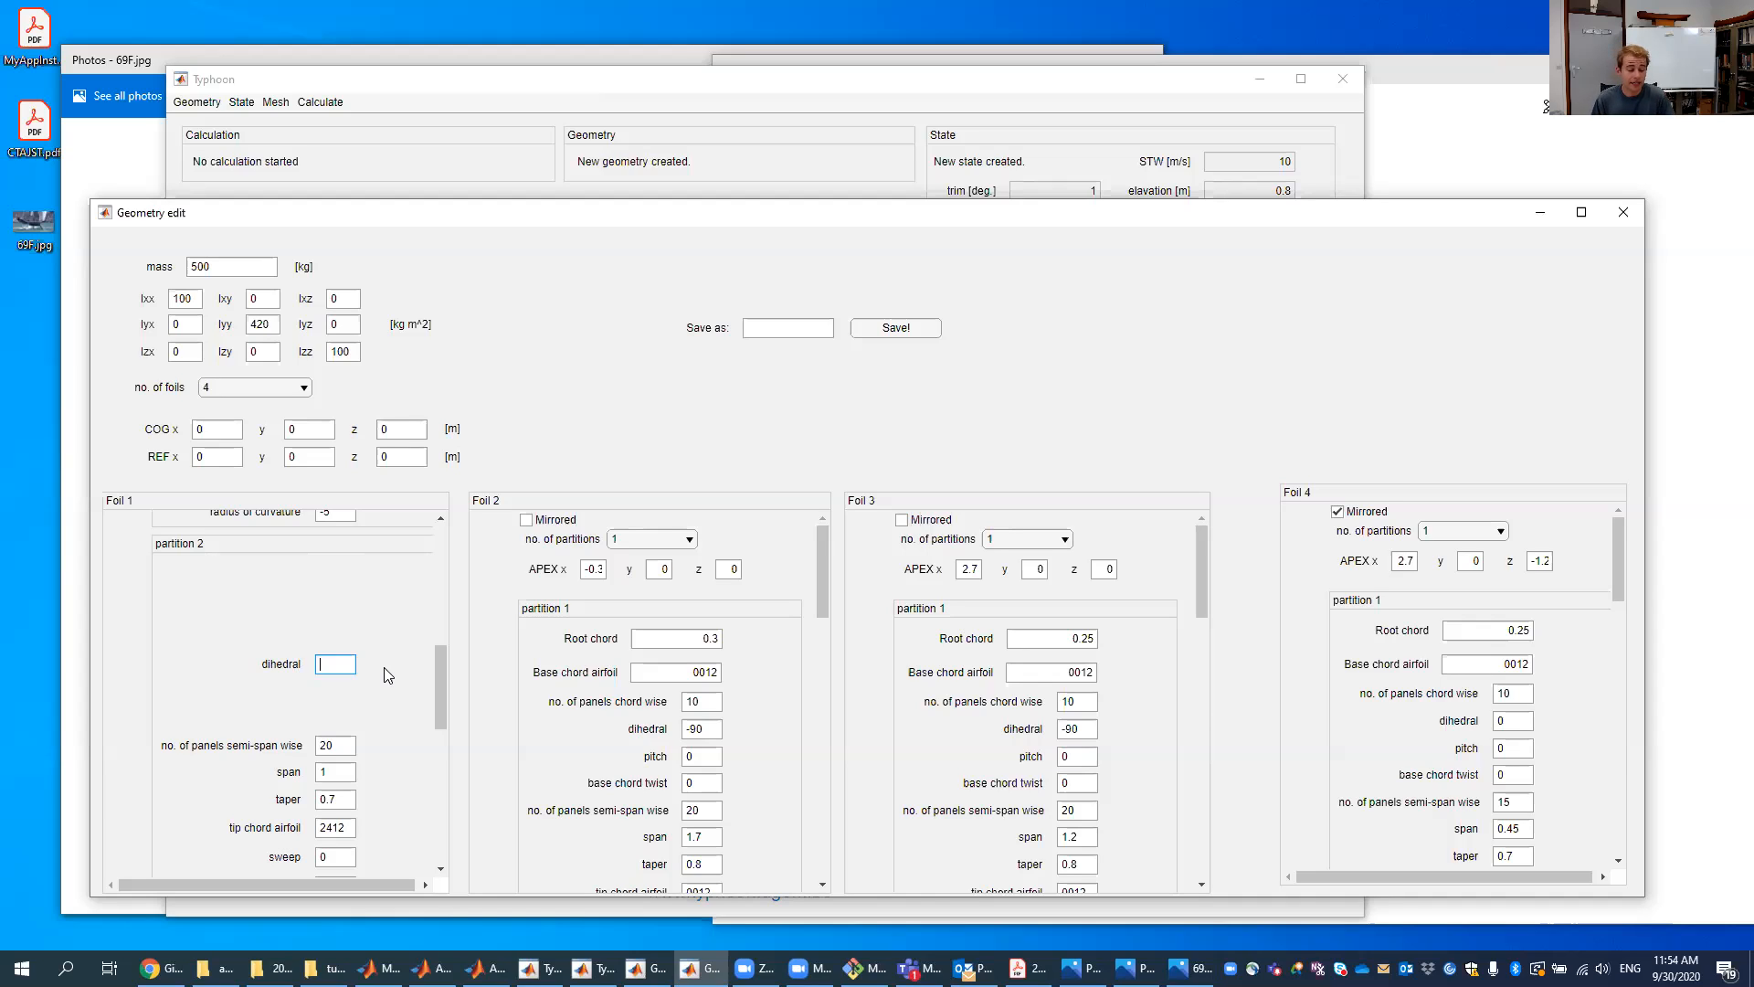
{"action": "type", "text": "90"}
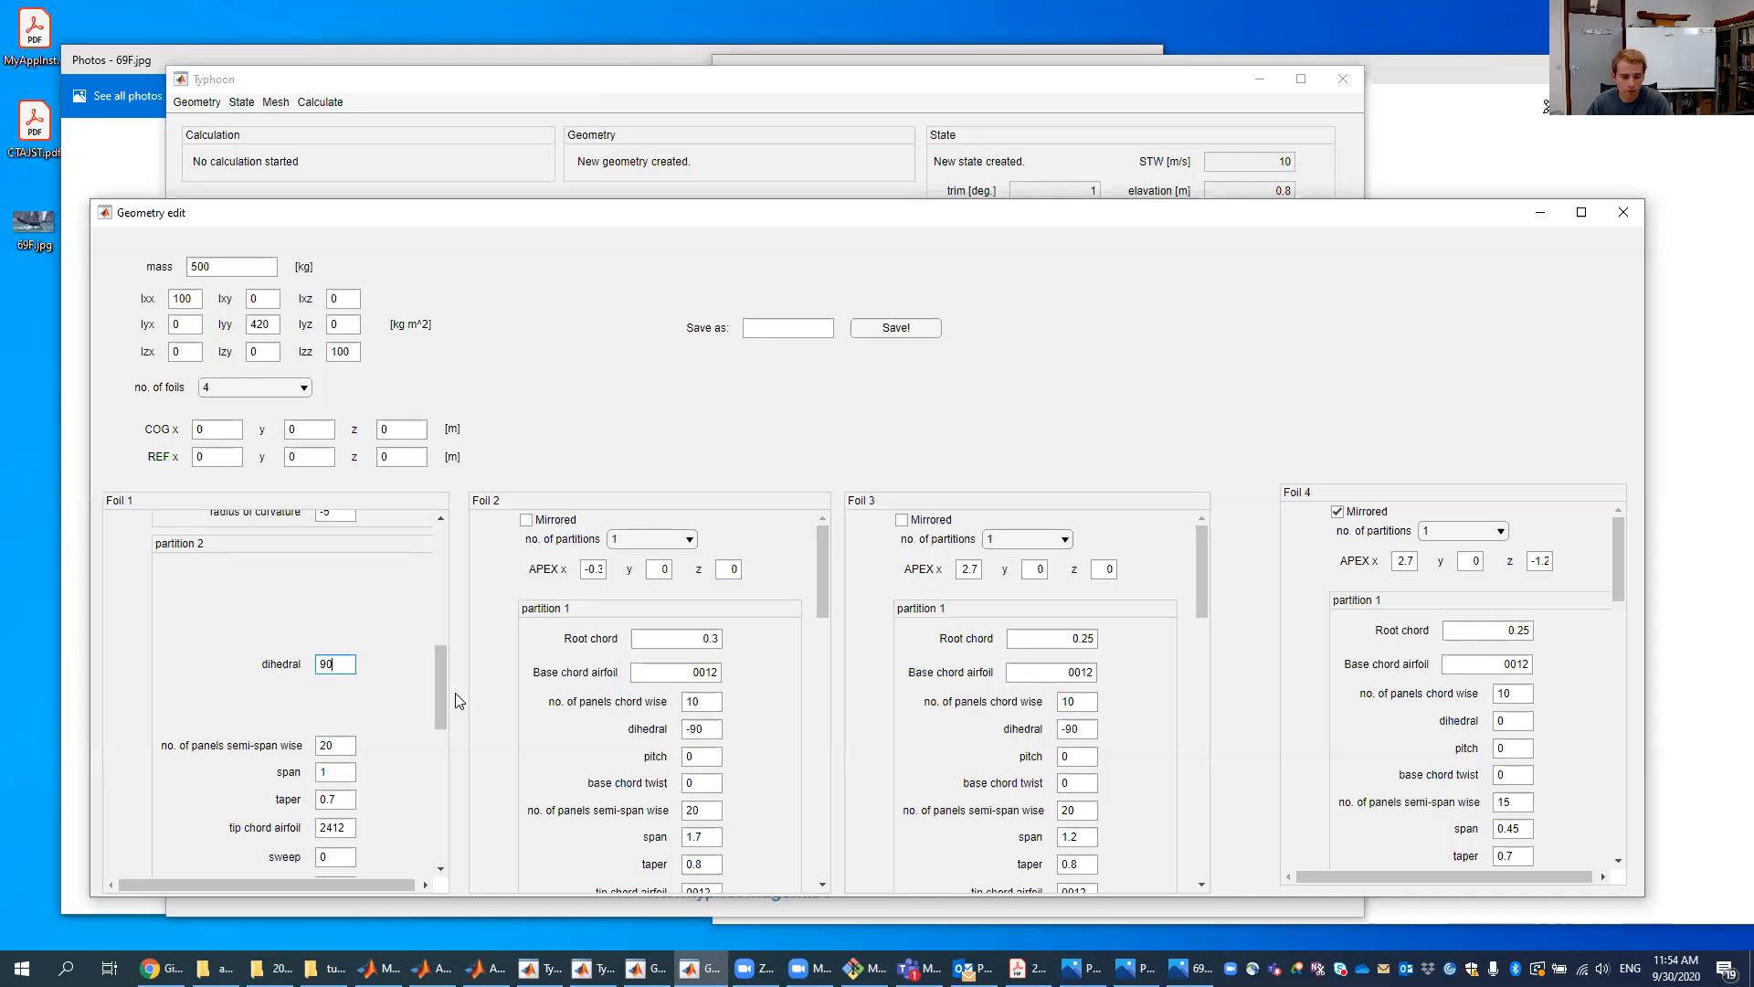
- Set the taper of Foil 1's partition 2 to 0.5
{"action": "left_click", "coordinate": [436, 711]}
{"action": "left_click_drag", "start_coordinate": [436, 711], "coordinate": [436, 732]}
{"action": "left_click", "coordinate": [349, 709]}
{"action": "key", "text": "BackSpace"}
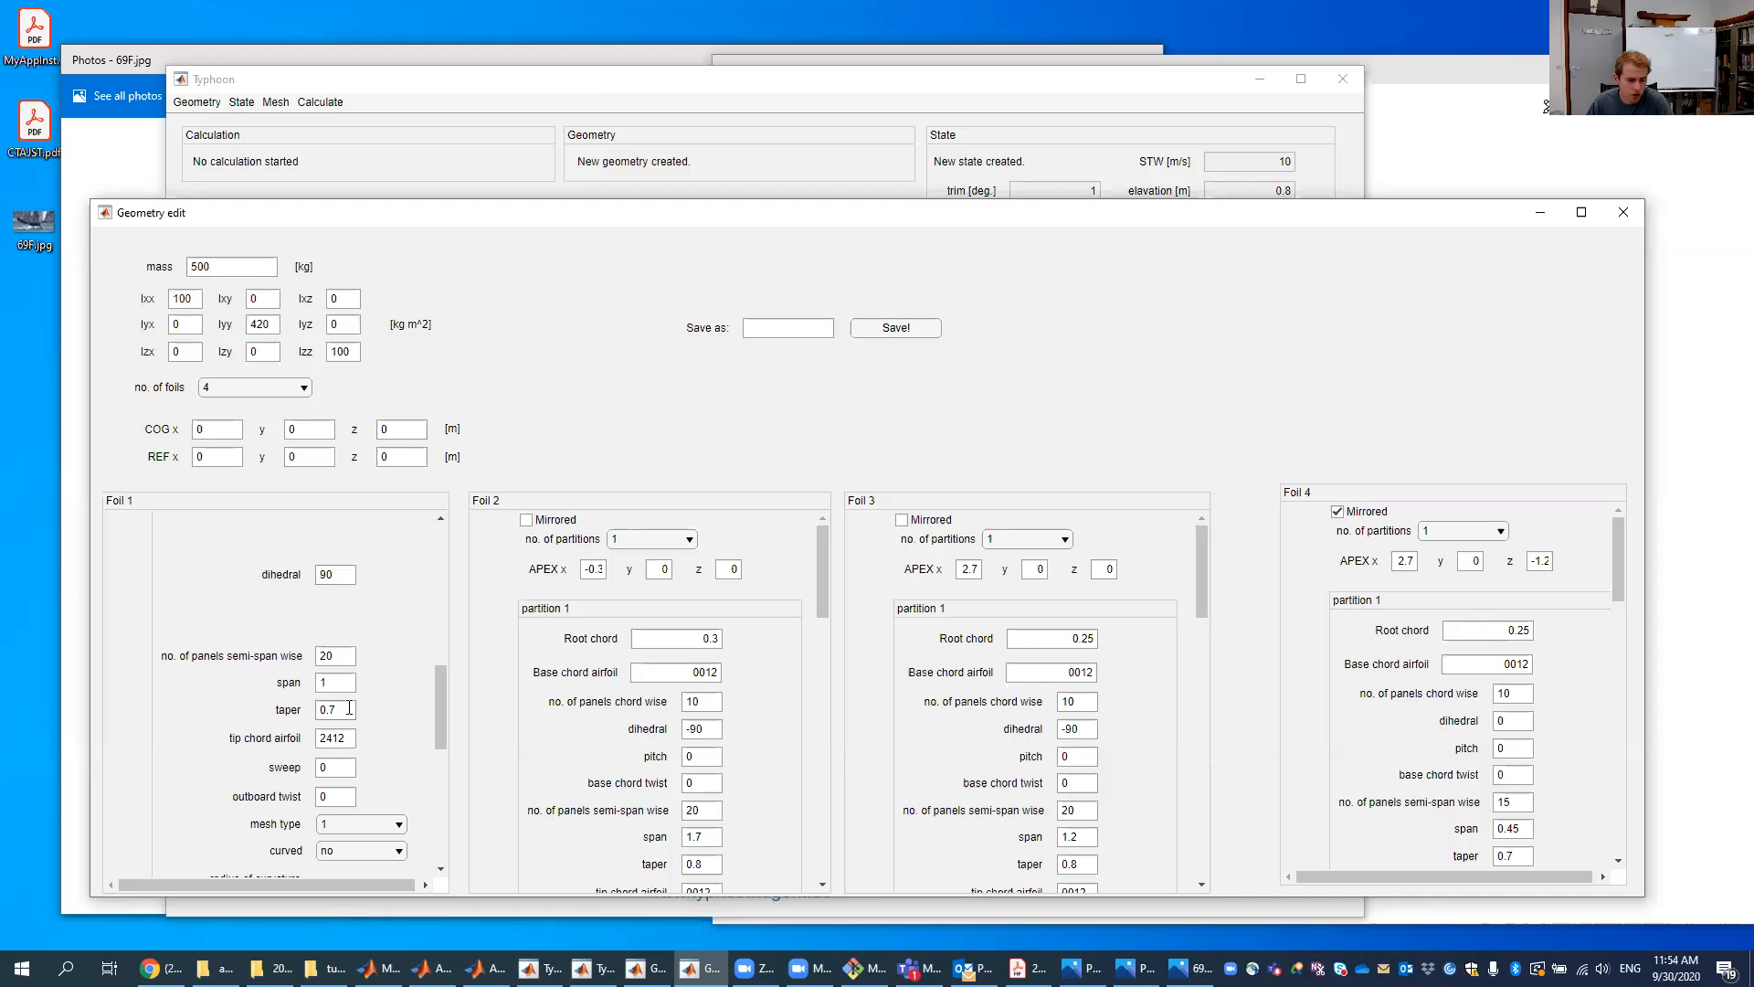
{"action": "type", "text": "5"}
- Save the edited geometry as 69F_2 and close the geometry editor
{"action": "left_click", "coordinate": [785, 328]}
{"action": "type", "text": "69F"}
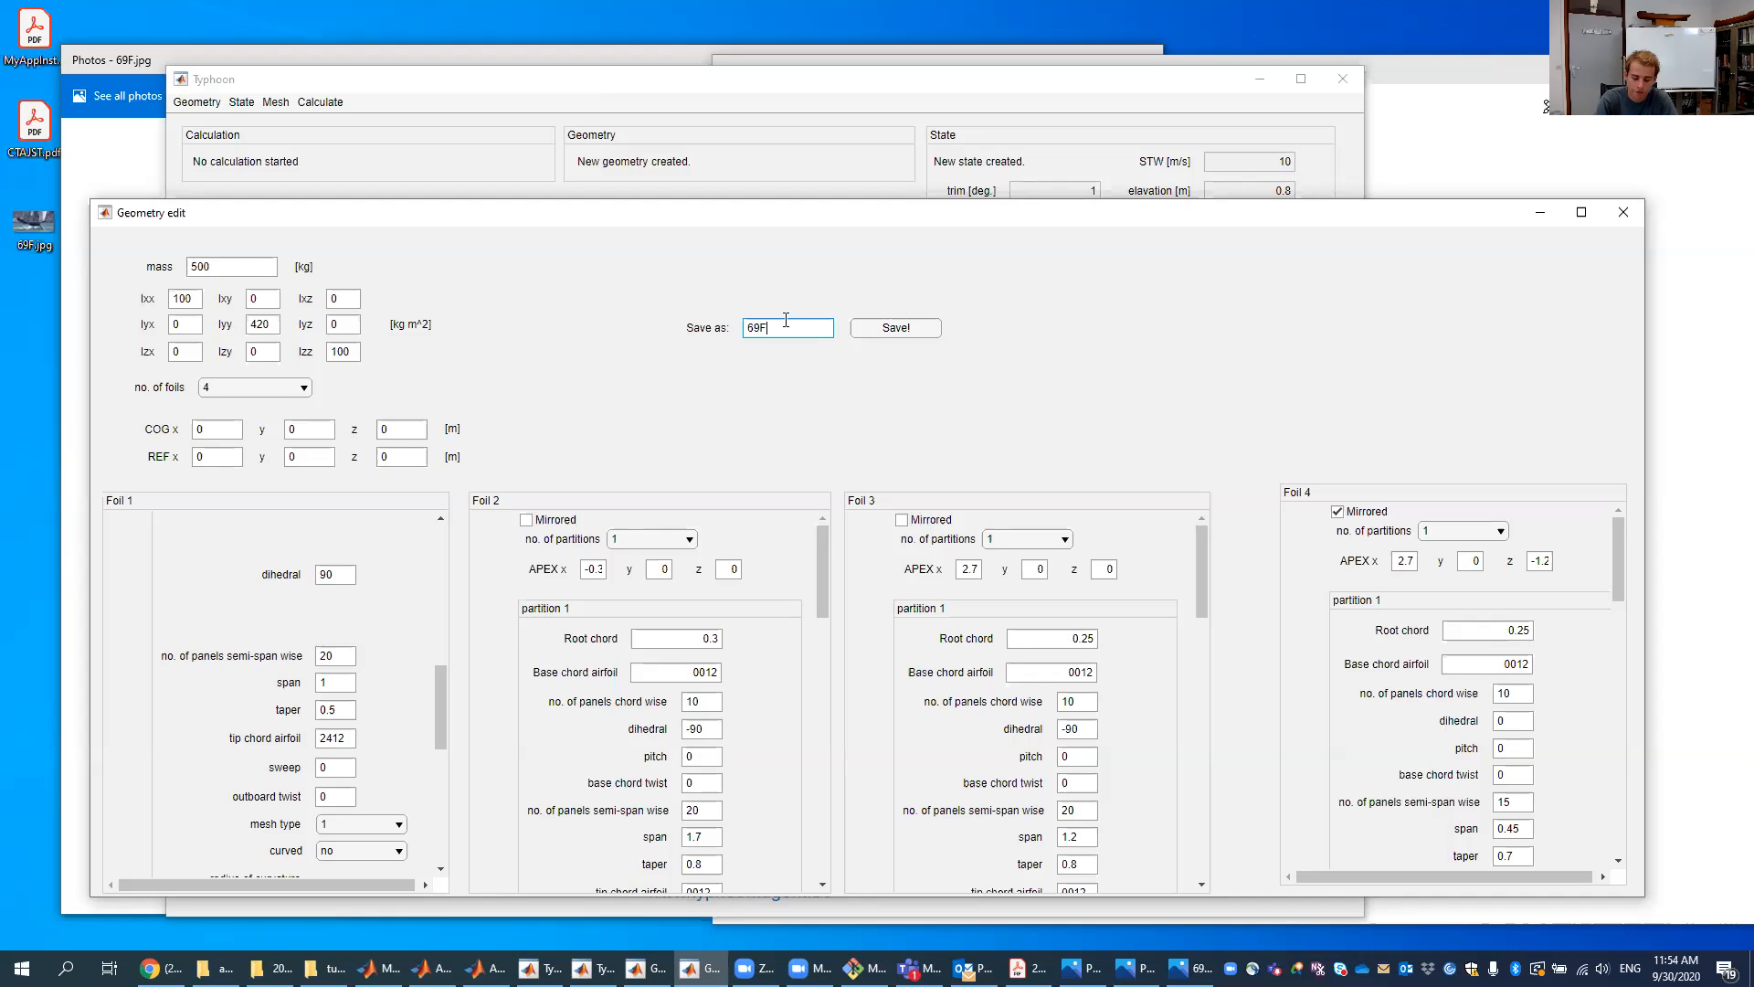
{"action": "type", "text": "_2"}
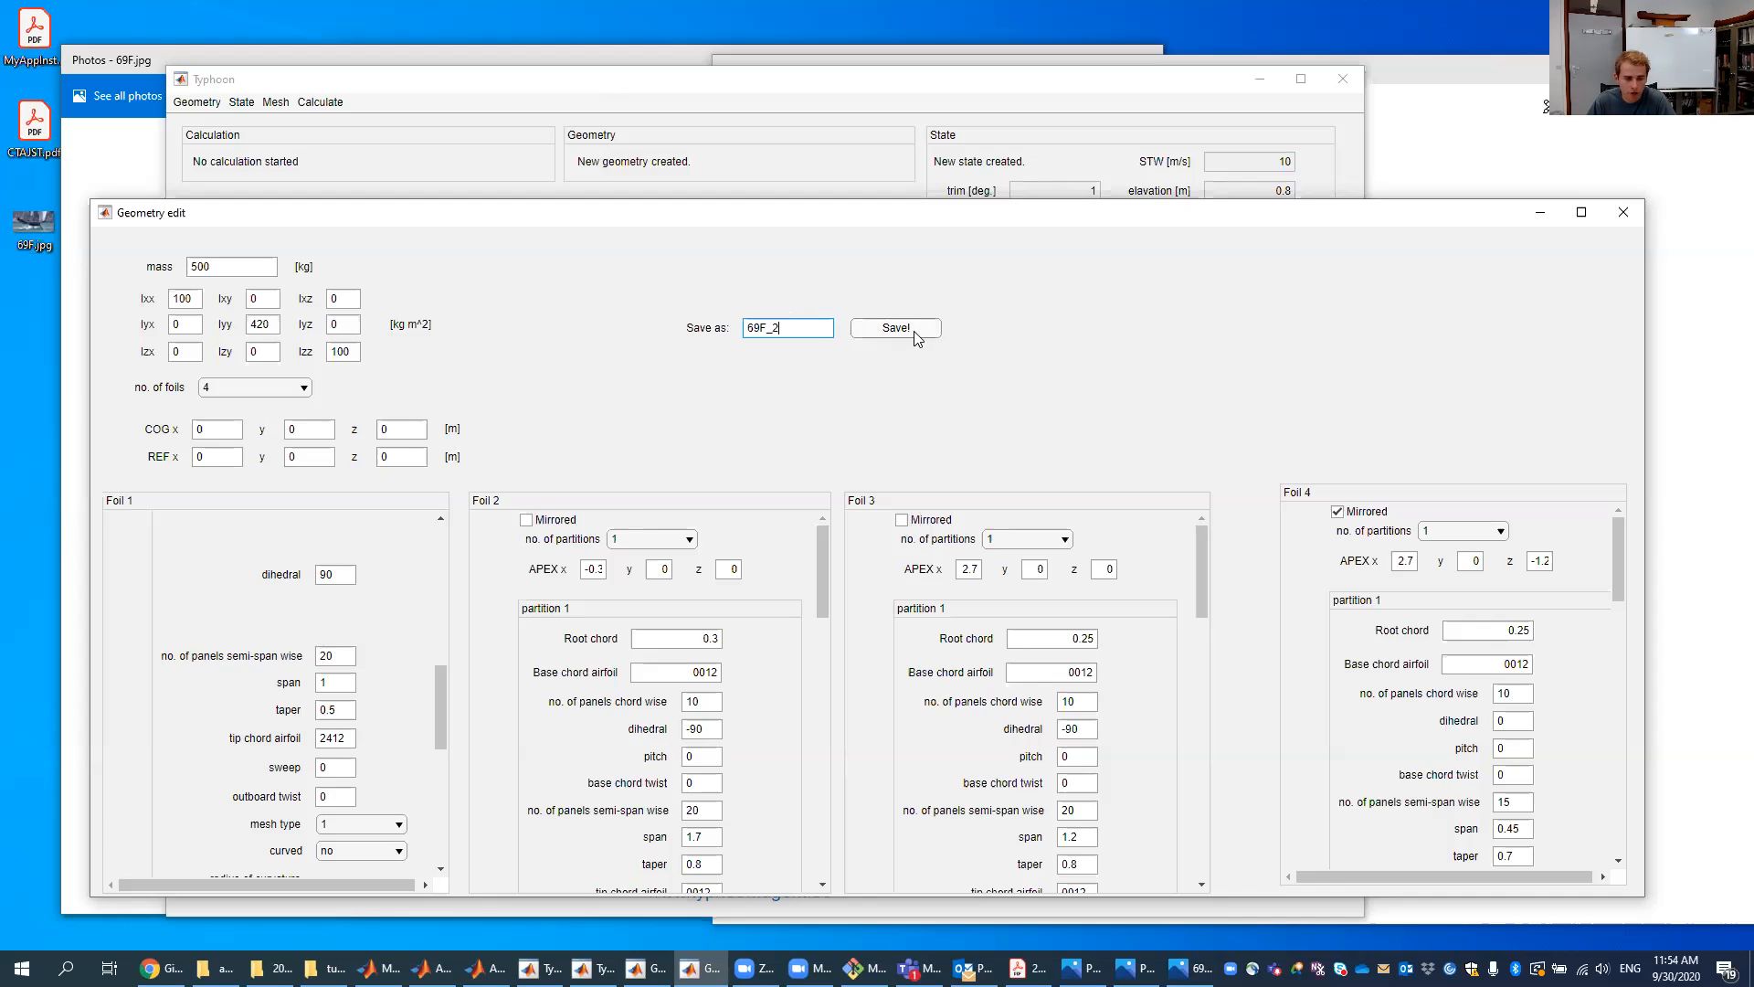
{"action": "left_click", "coordinate": [915, 333]}
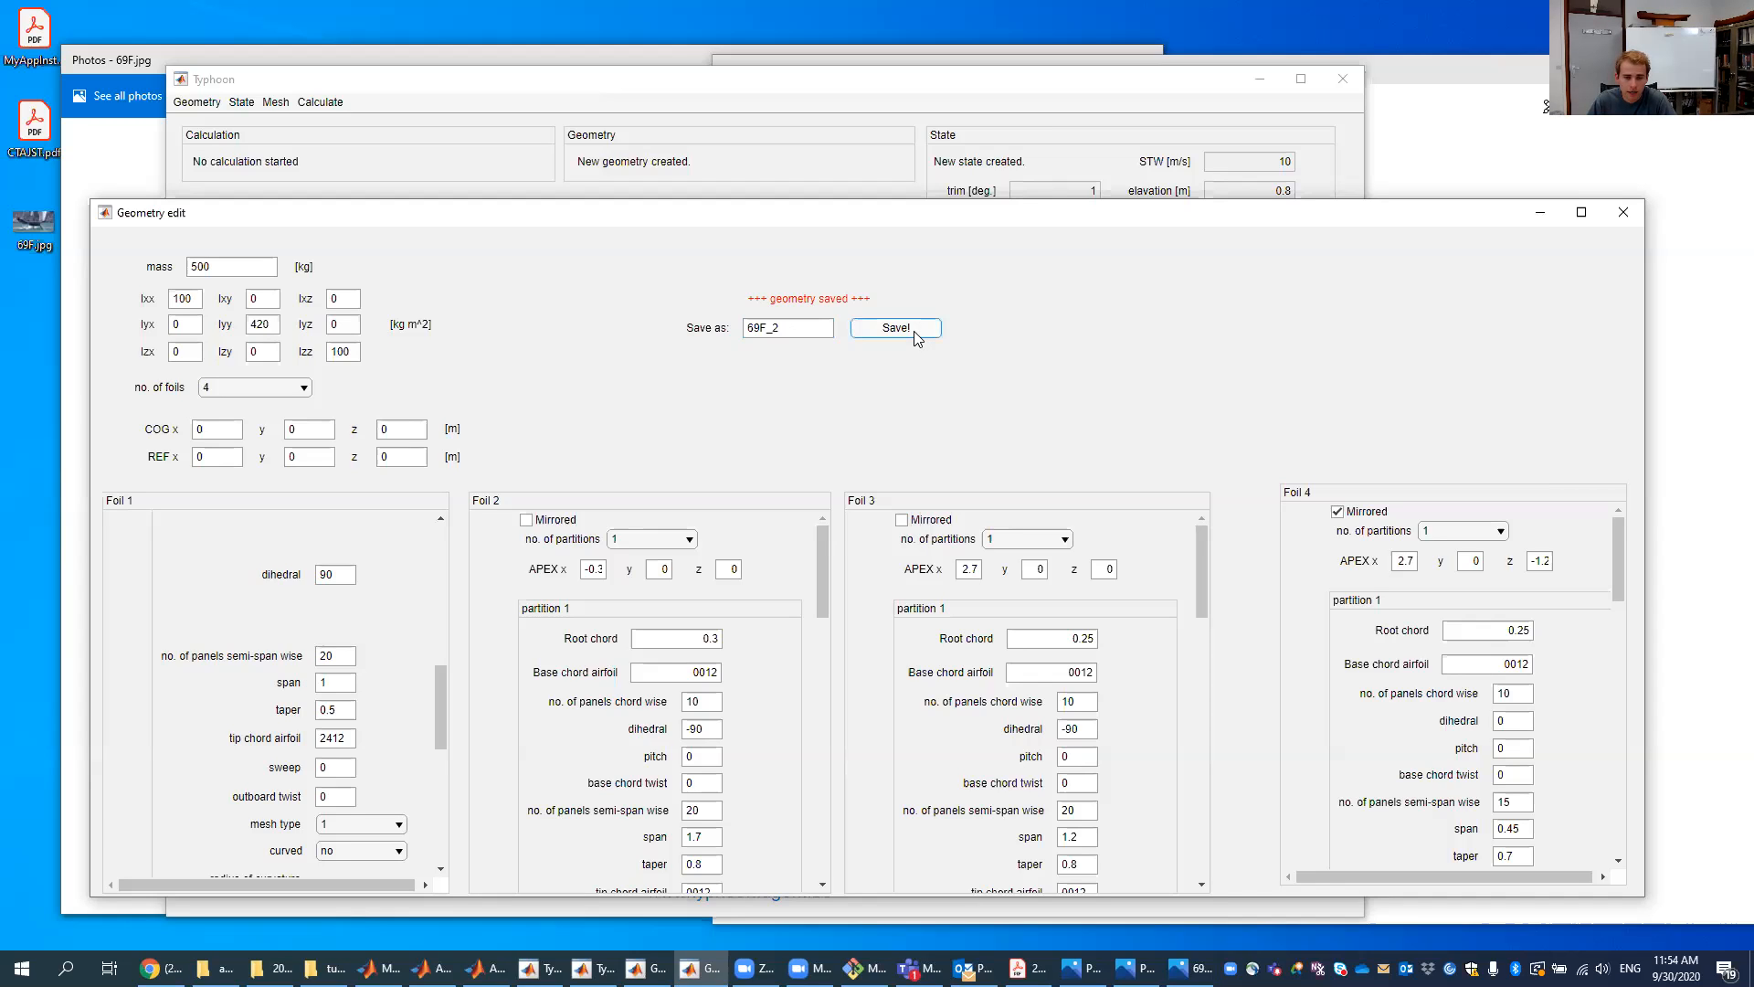
{"action": "left_click", "coordinate": [1624, 213]}
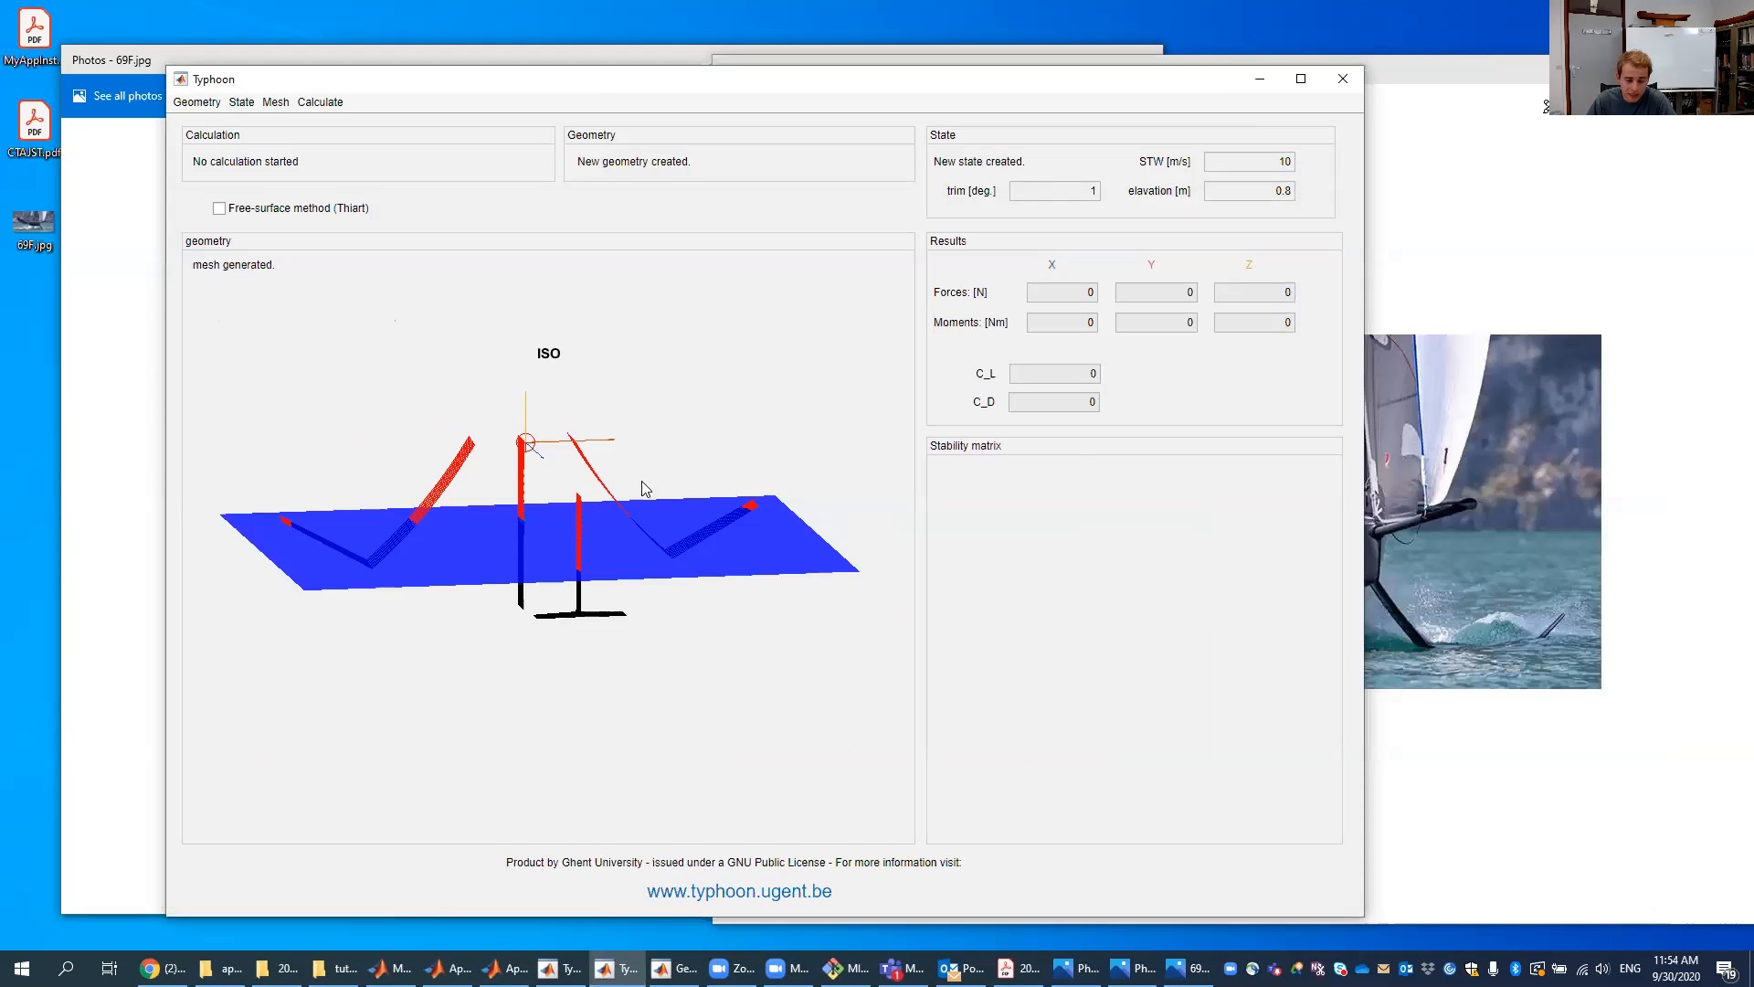
- Regenerate the mesh for the edited geometry
{"action": "left_click", "coordinate": [279, 102]}
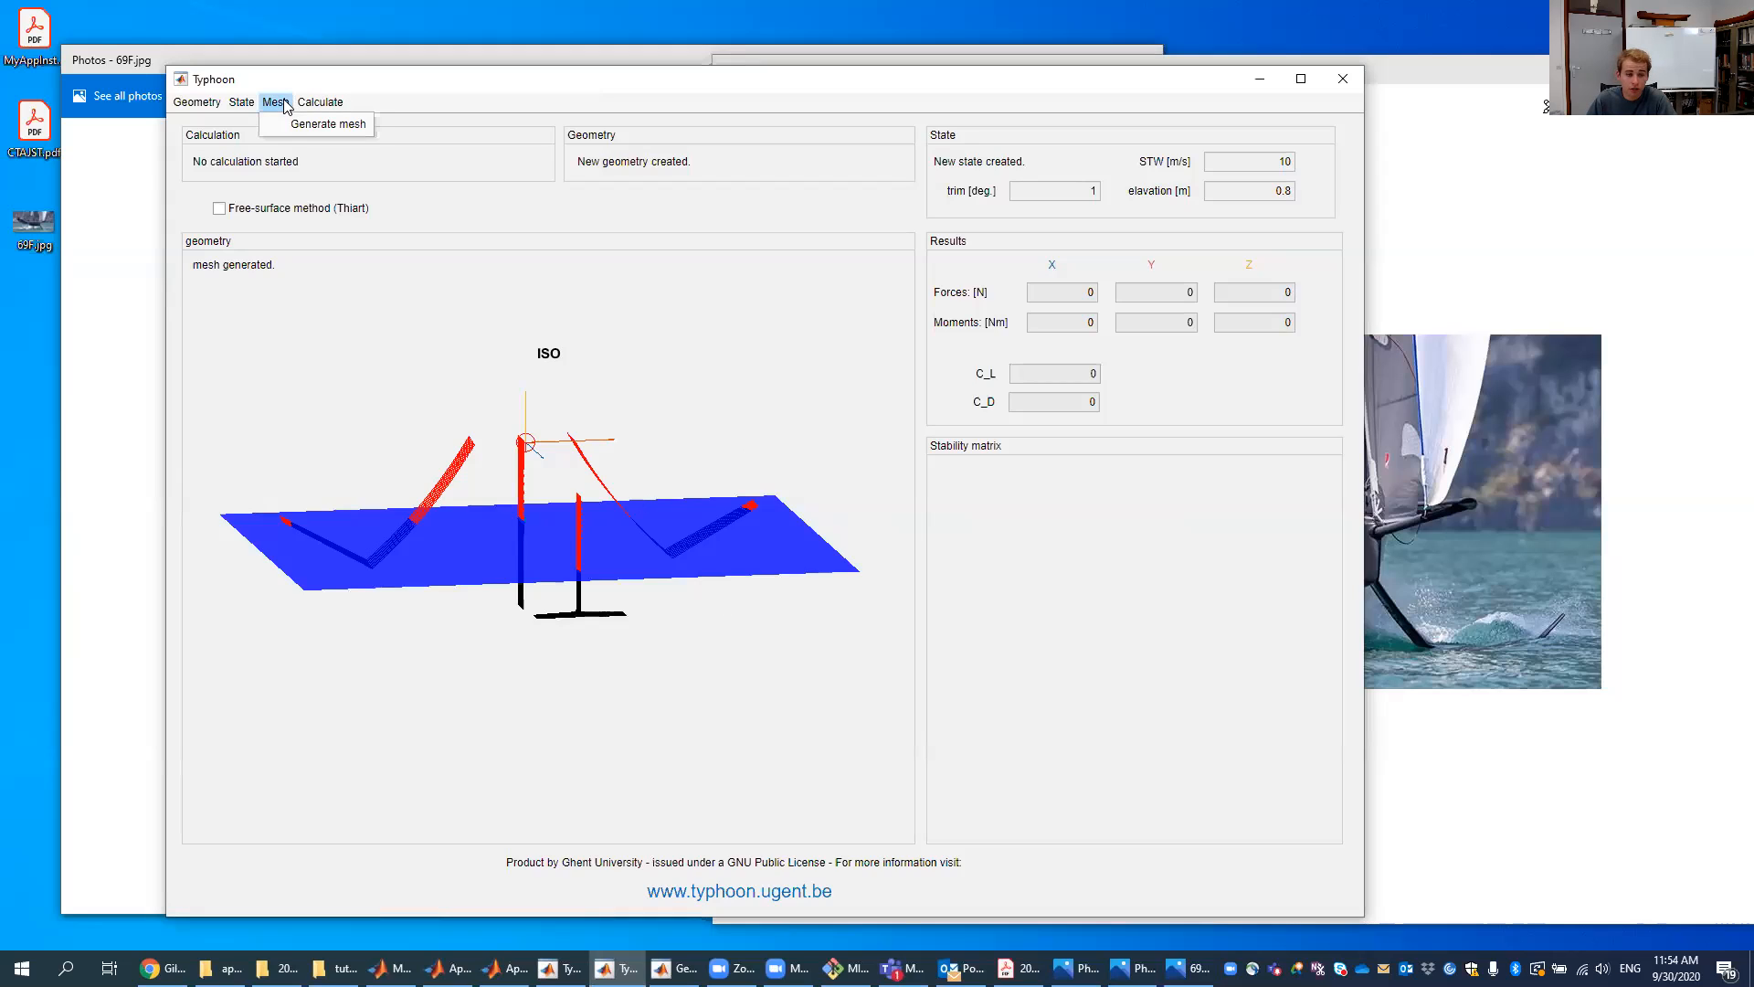
{"action": "left_click", "coordinate": [297, 124]}
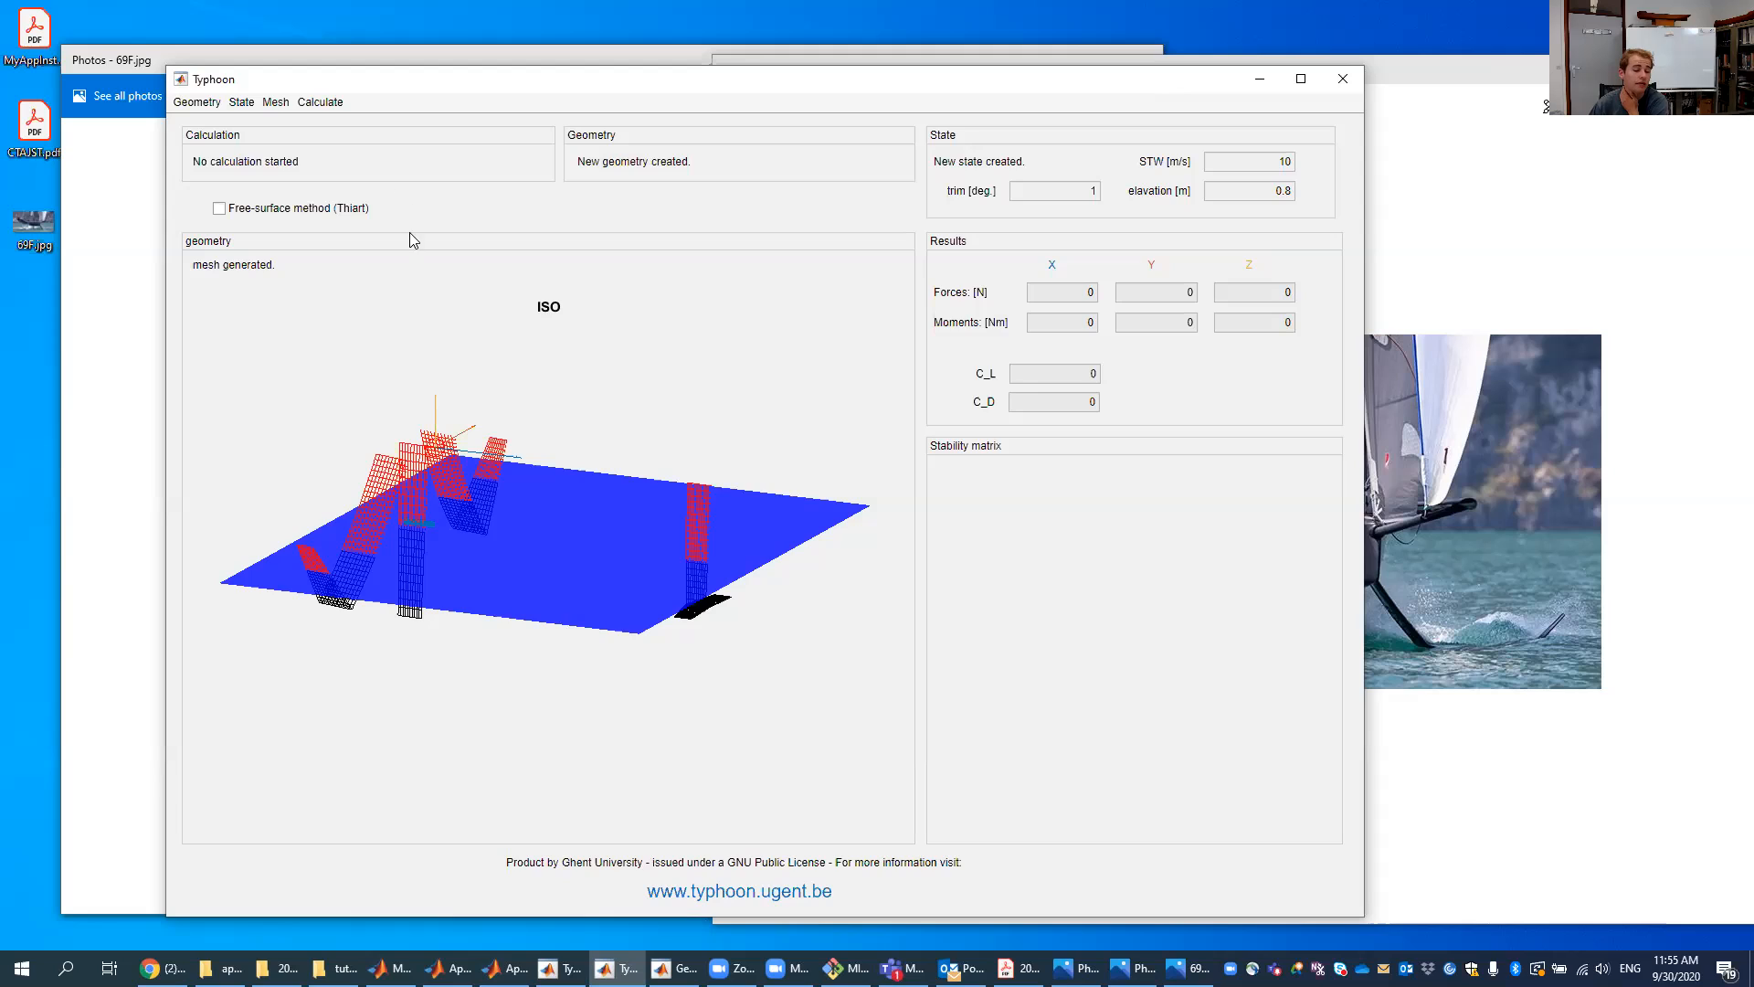
- Load the 69F.mat geometry from the hydrofoil folder
{"action": "left_click", "coordinate": [199, 103]}
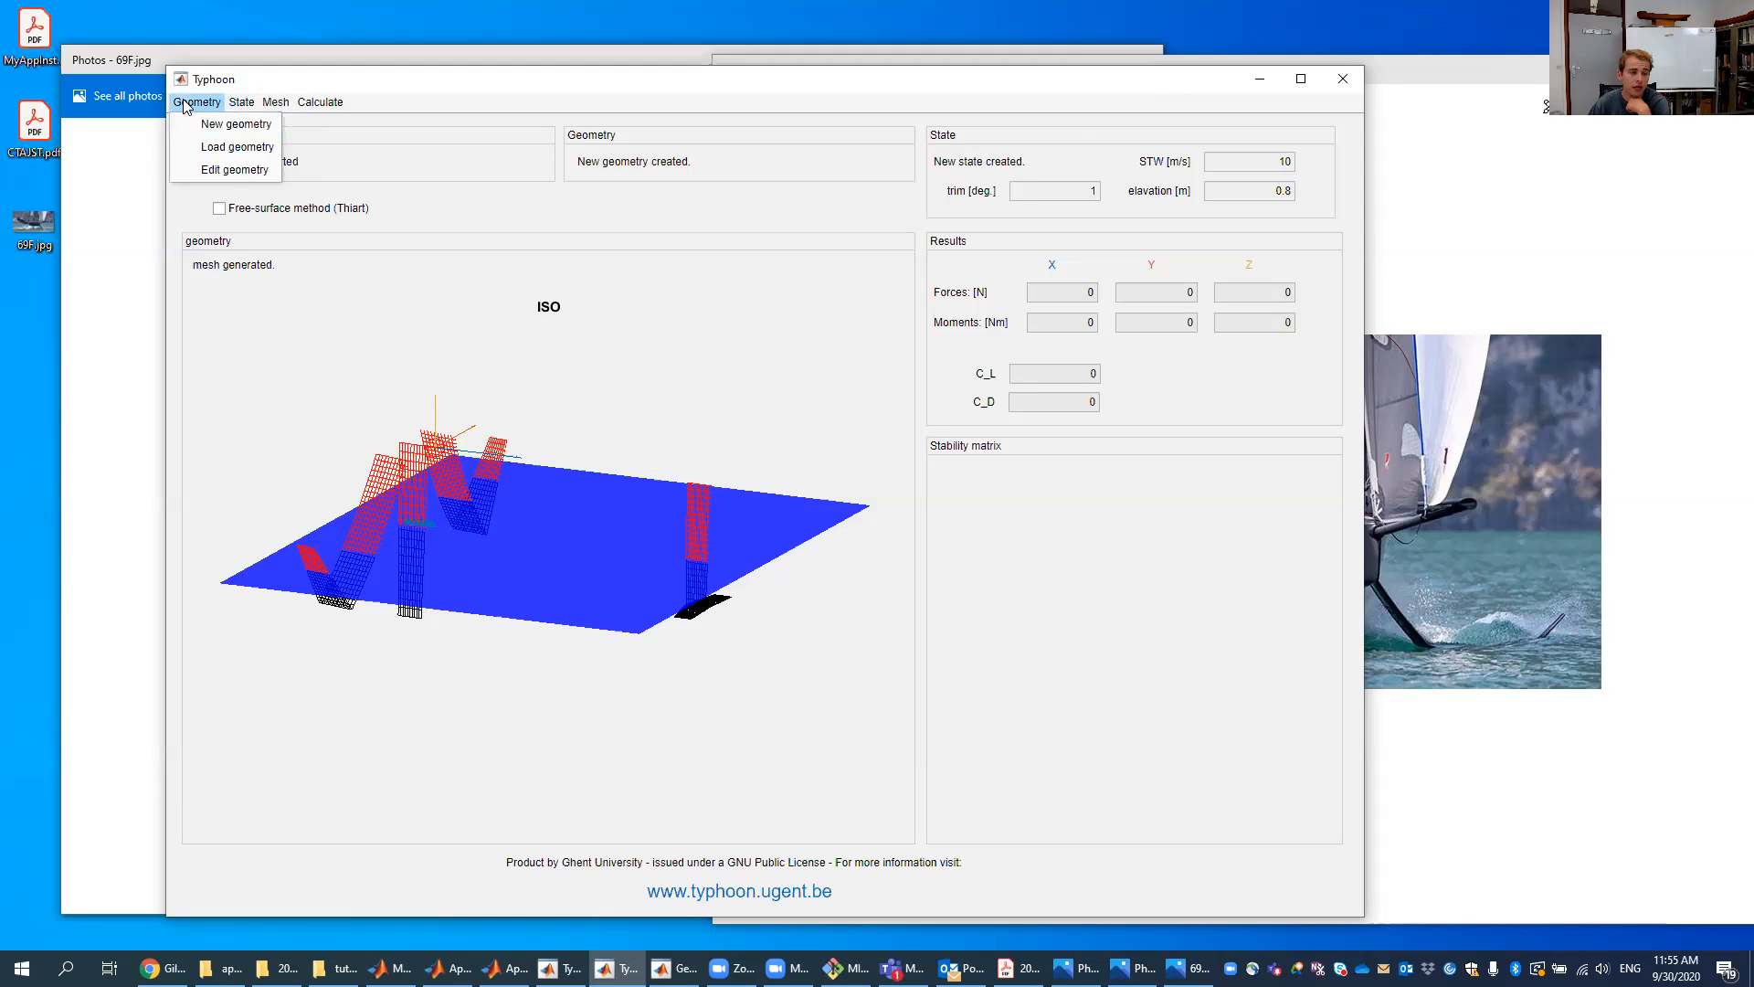
{"action": "left_click", "coordinate": [216, 148]}
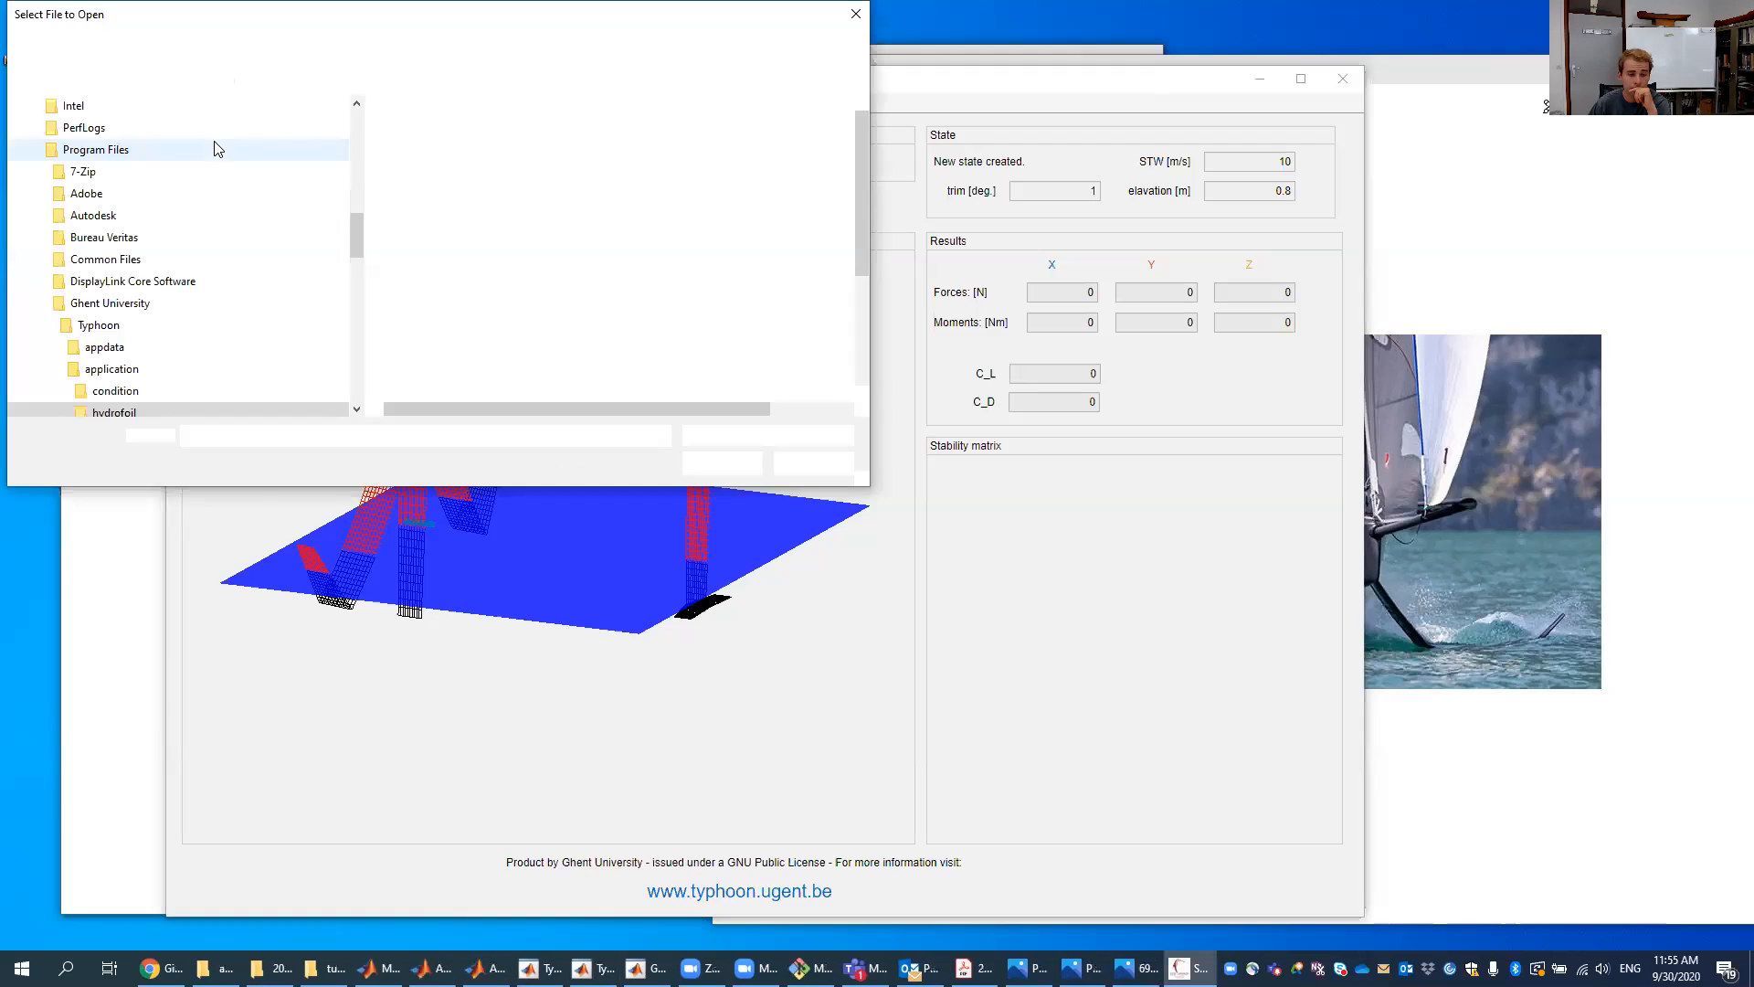
{"action": "scroll", "coordinate": [497, 274], "scroll_direction": "down", "scroll_amount": 3}
{"action": "scroll", "coordinate": [502, 298], "scroll_direction": "up", "scroll_amount": 3}
{"action": "scroll", "coordinate": [587, 383], "scroll_direction": "down", "scroll_amount": 3}
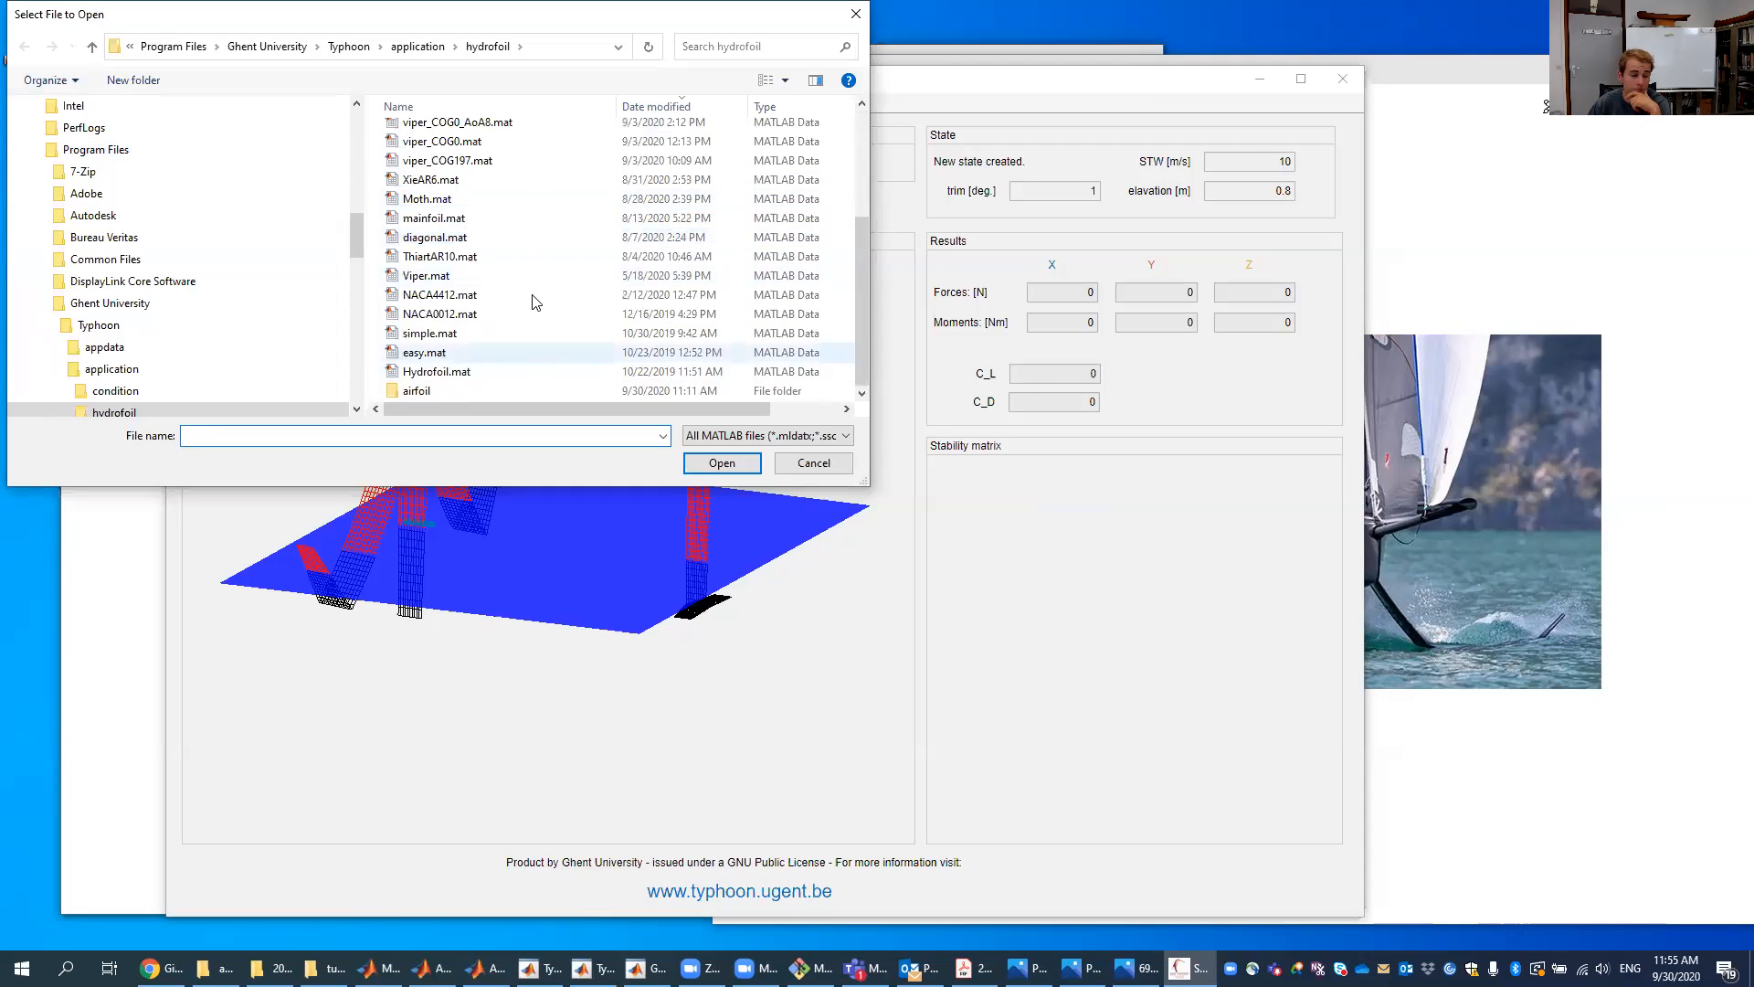
{"action": "scroll", "coordinate": [540, 360], "scroll_direction": "up", "scroll_amount": 3}
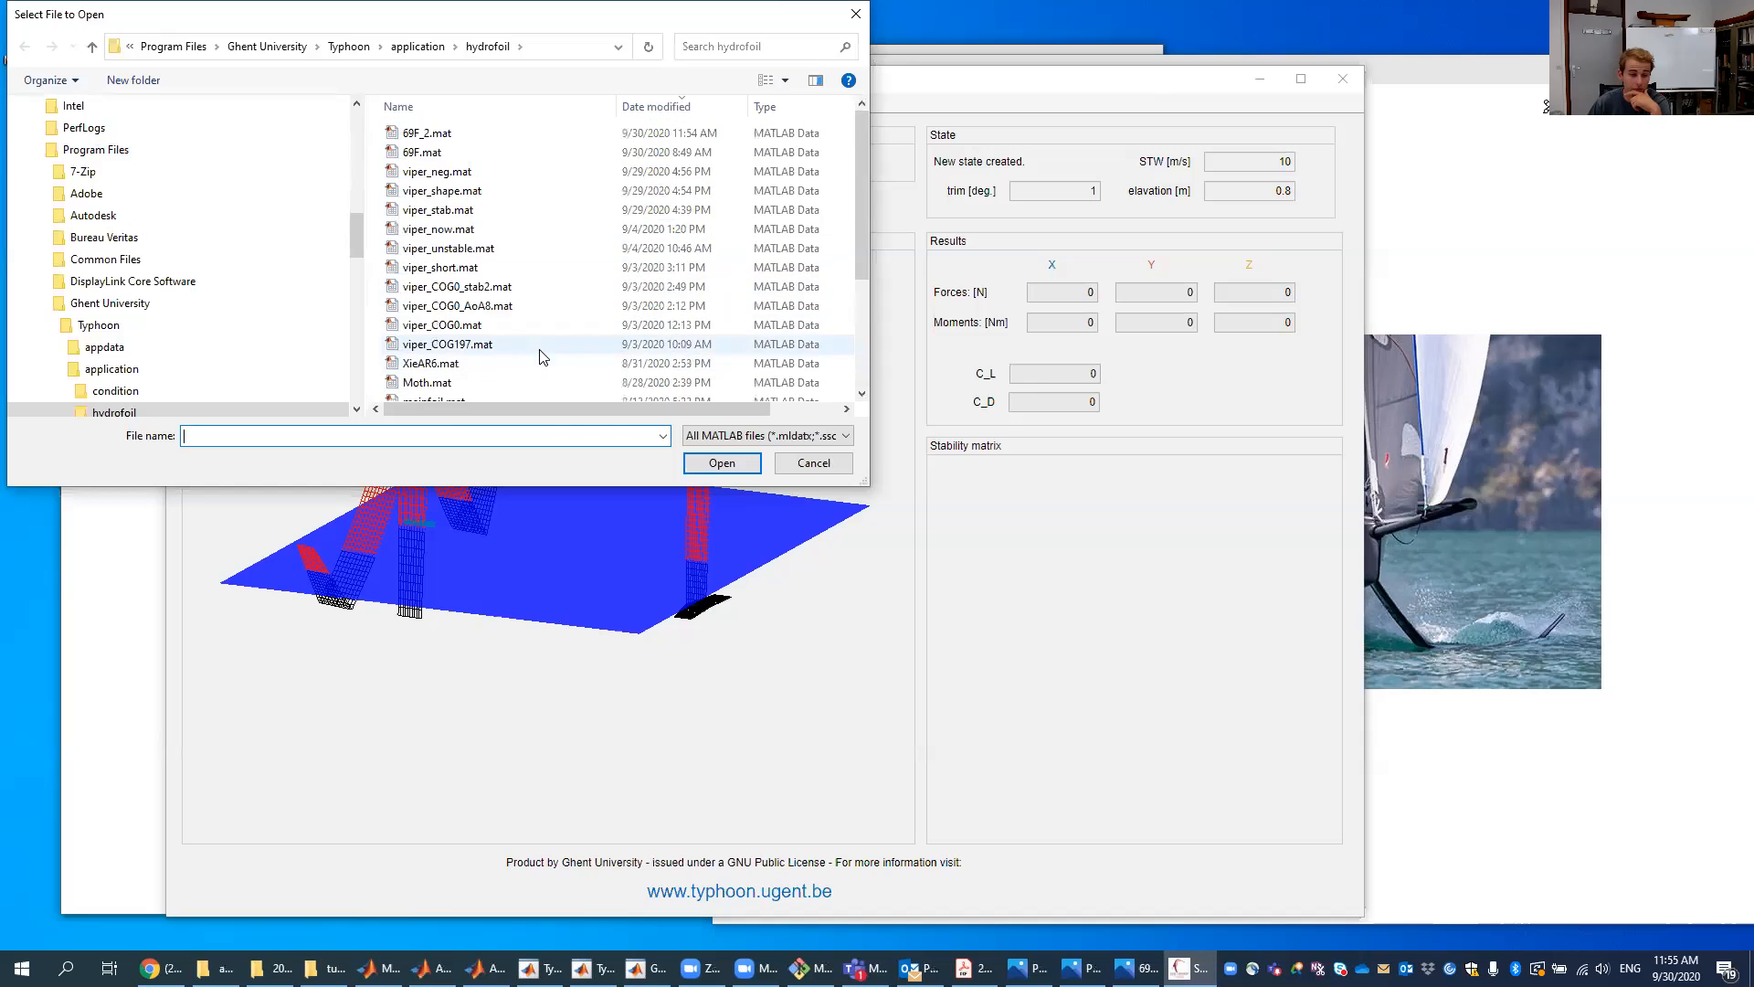
{"action": "left_click", "coordinate": [507, 154]}
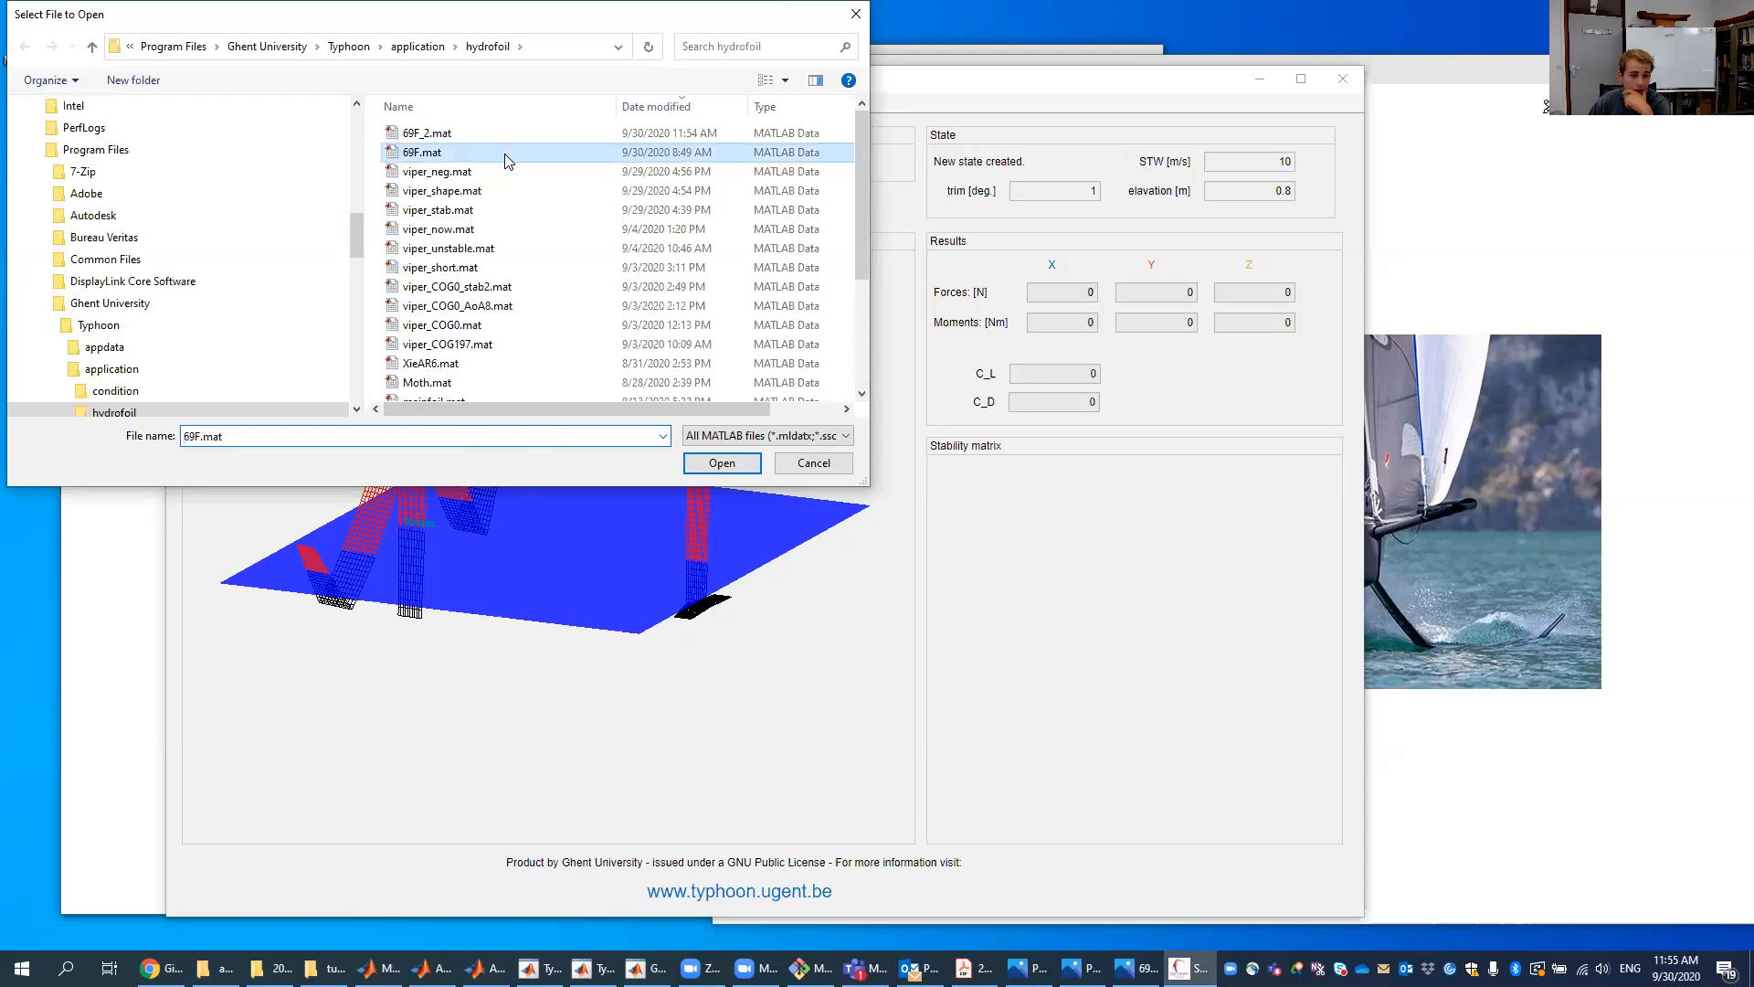
{"action": "left_click", "coordinate": [720, 464]}
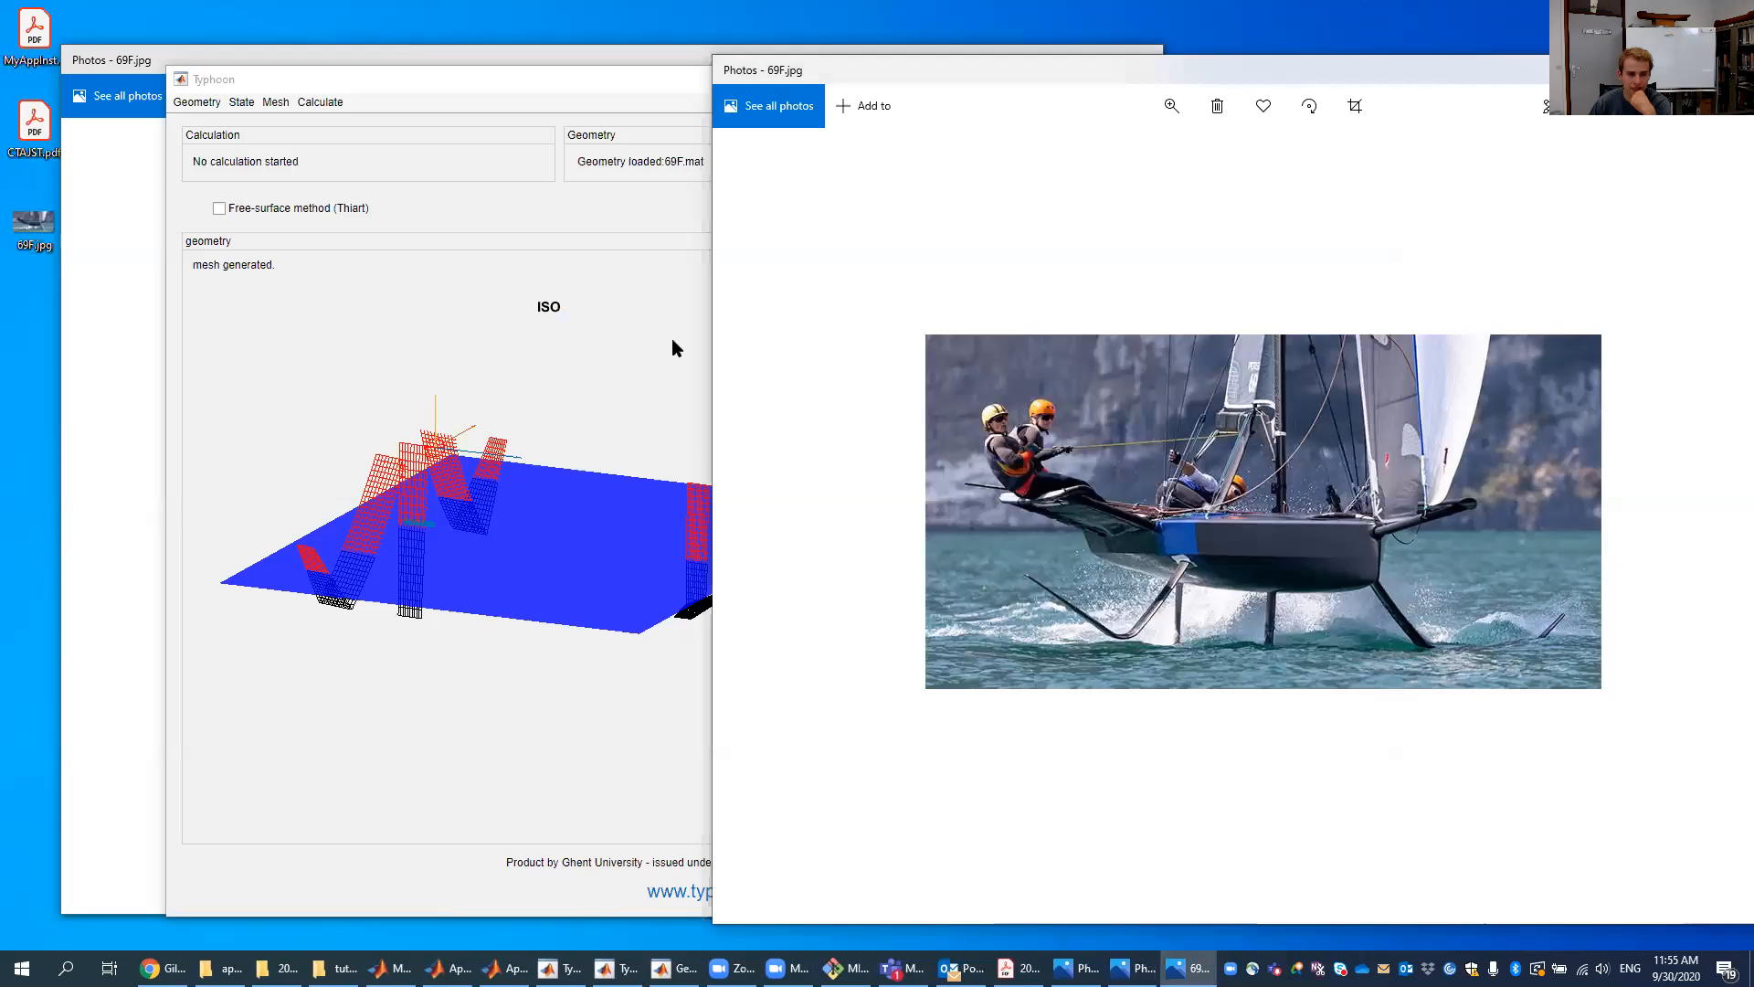
- Generate the mesh for the loaded 69F geometry
{"action": "left_click", "coordinate": [660, 331]}
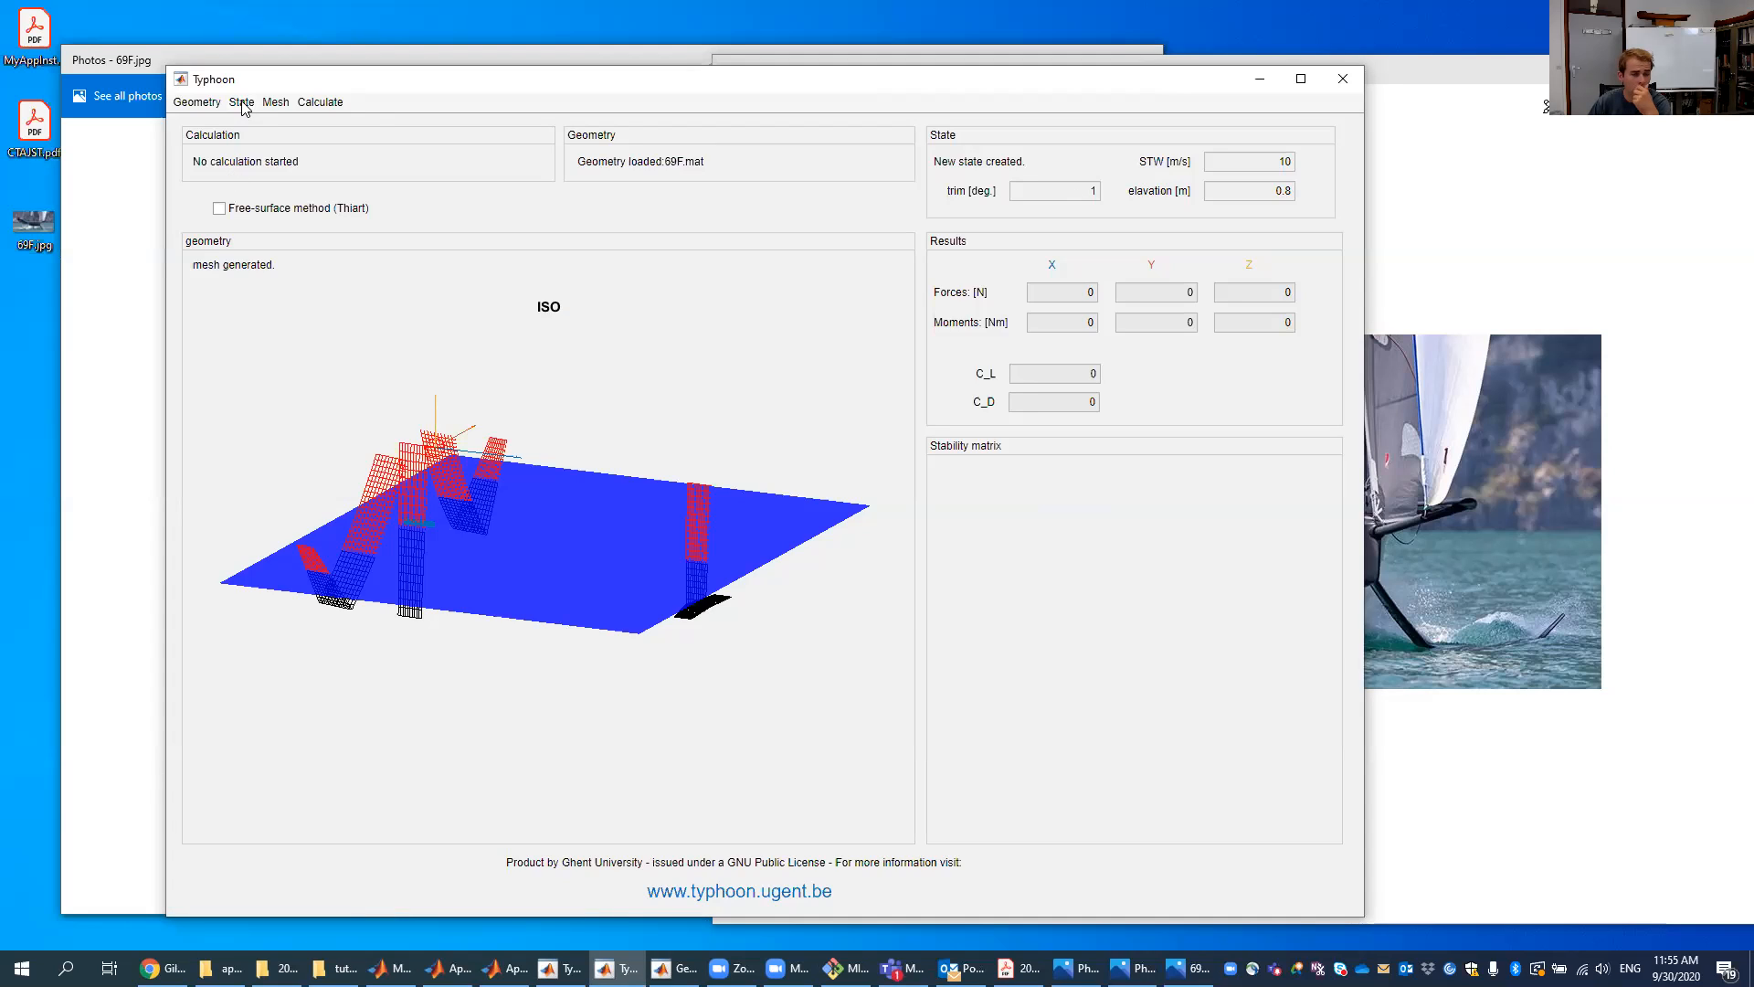
{"action": "left_click", "coordinate": [277, 102]}
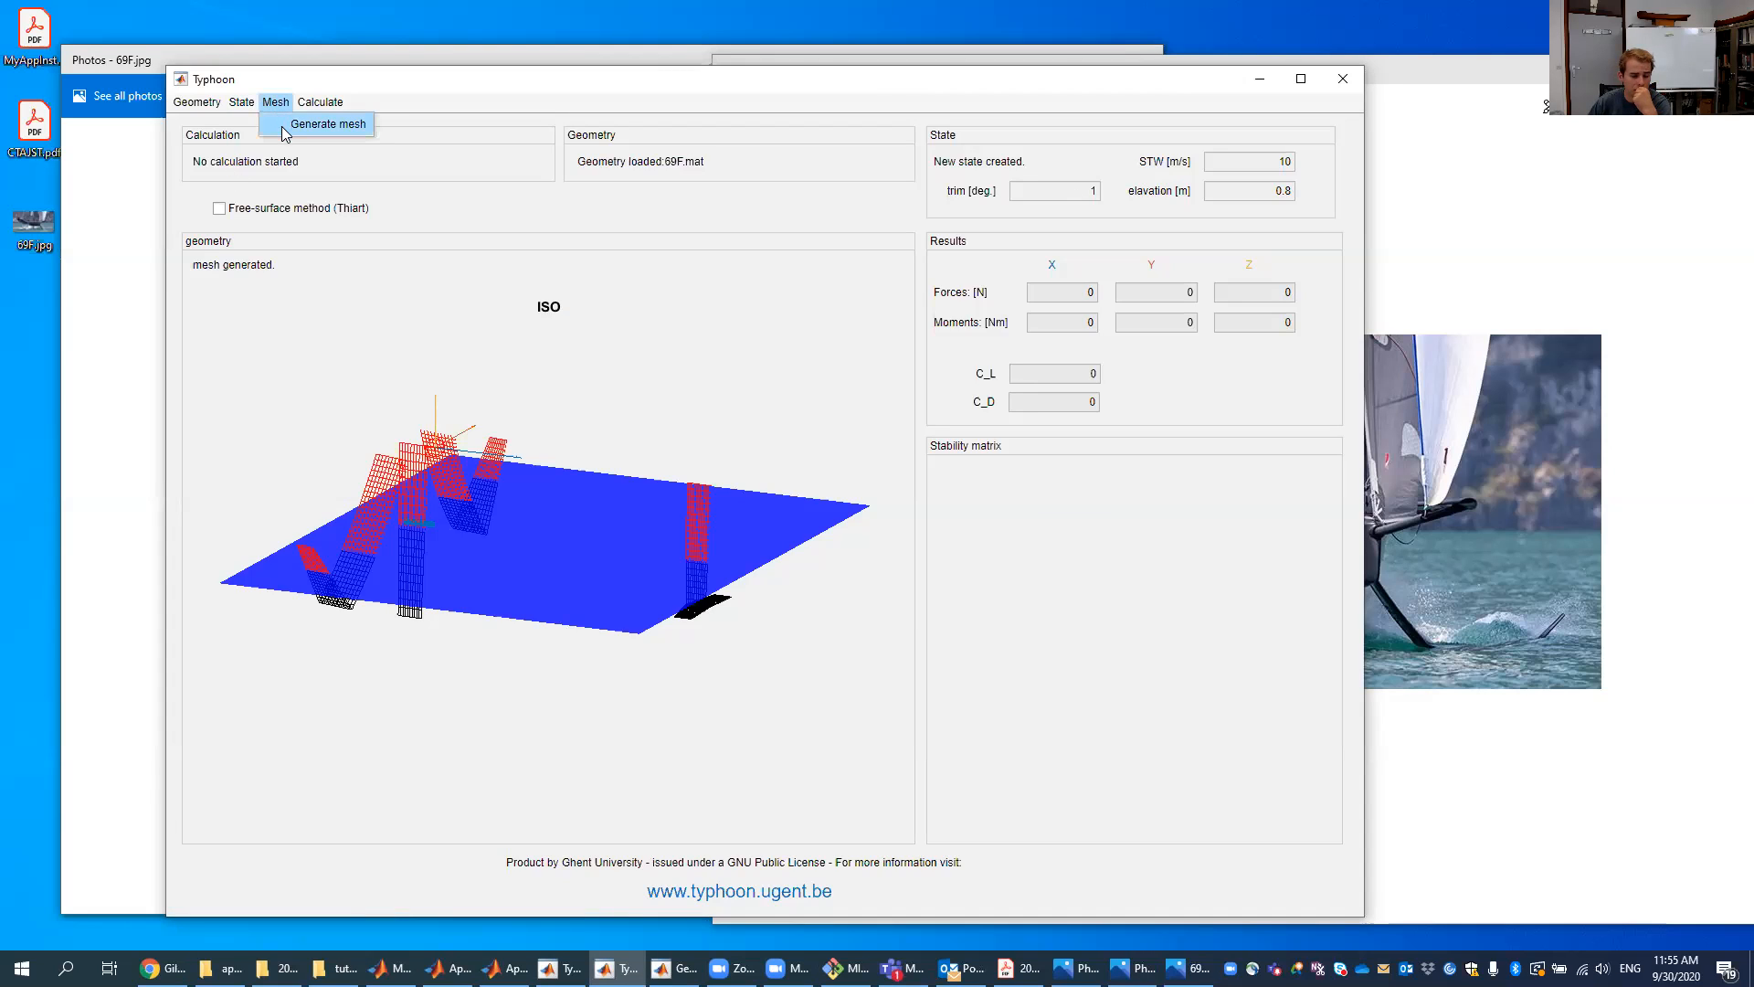
{"action": "left_click", "coordinate": [285, 128]}
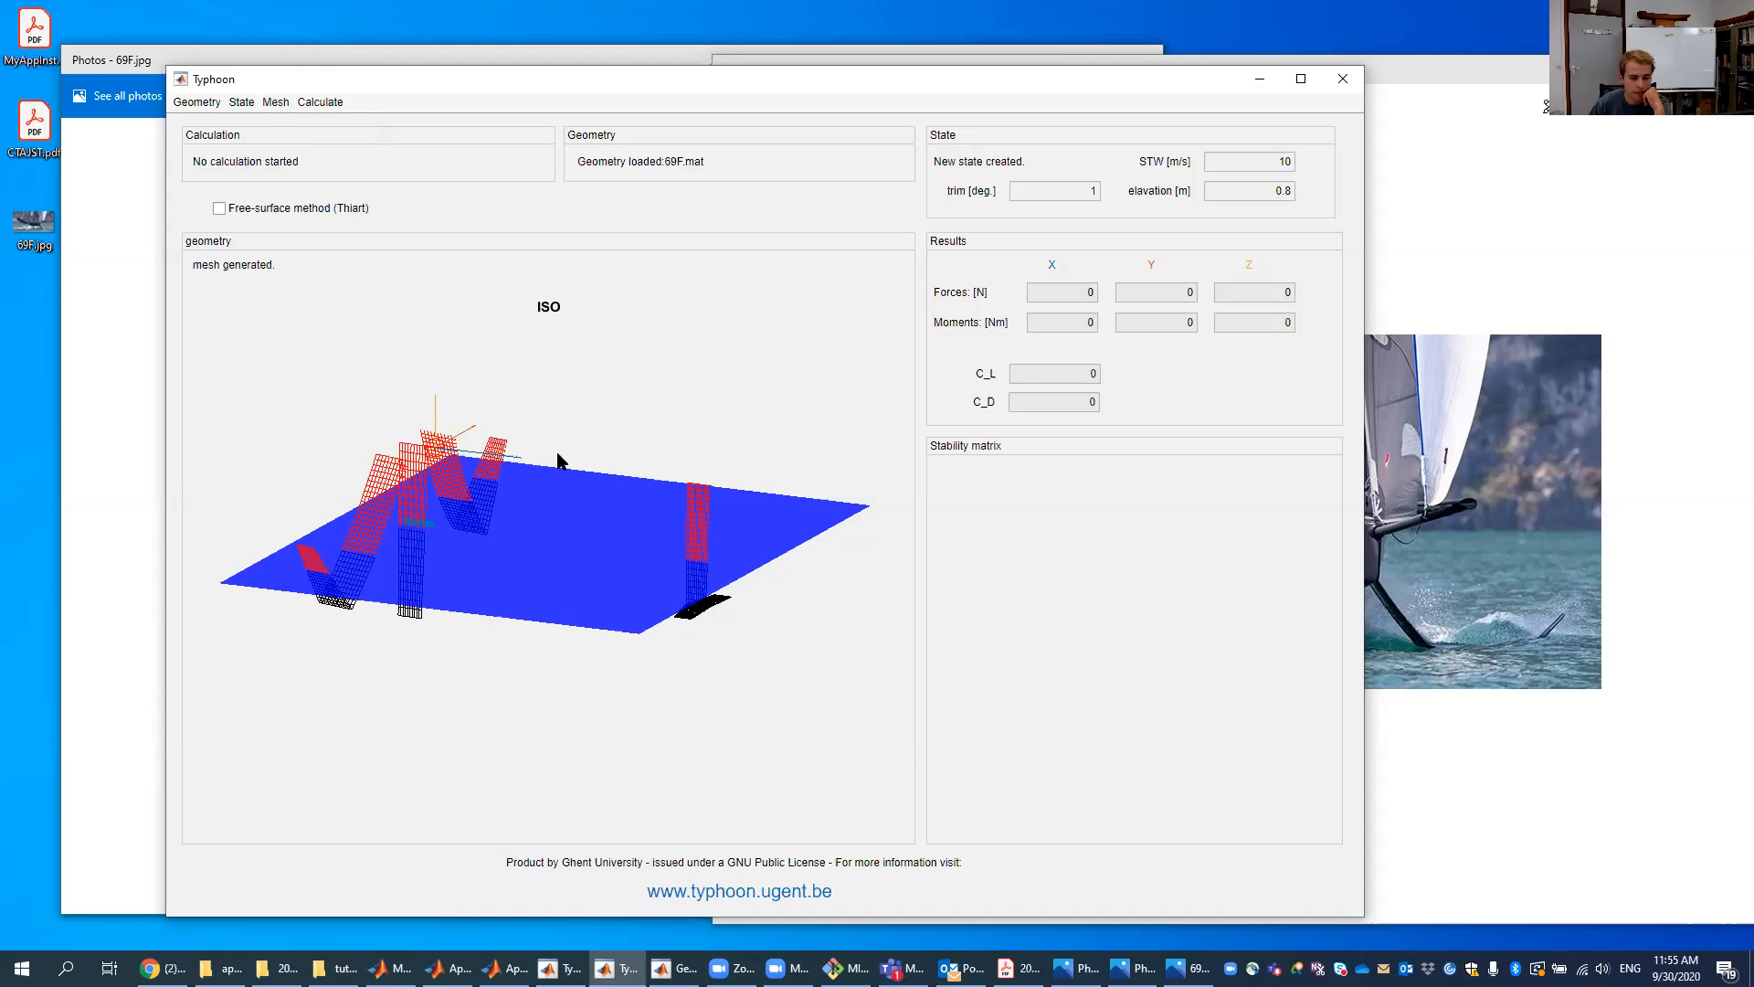